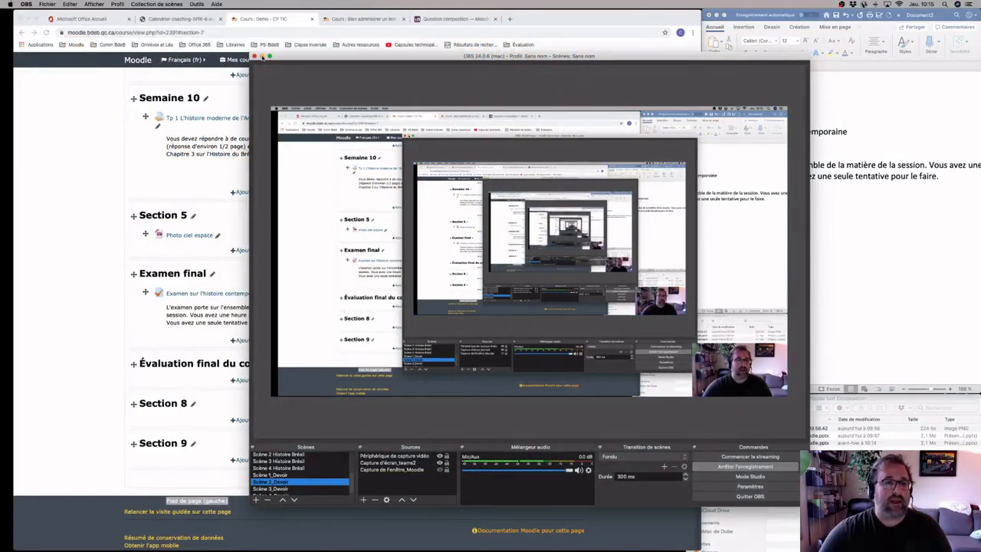
Add a Test activity to the "Évaluation final du cours" section of the course
{"action": "left_click", "coordinate": [263, 57]}
{"action": "scroll", "coordinate": [100, 169], "scroll_direction": "up", "scroll_amount": 10}
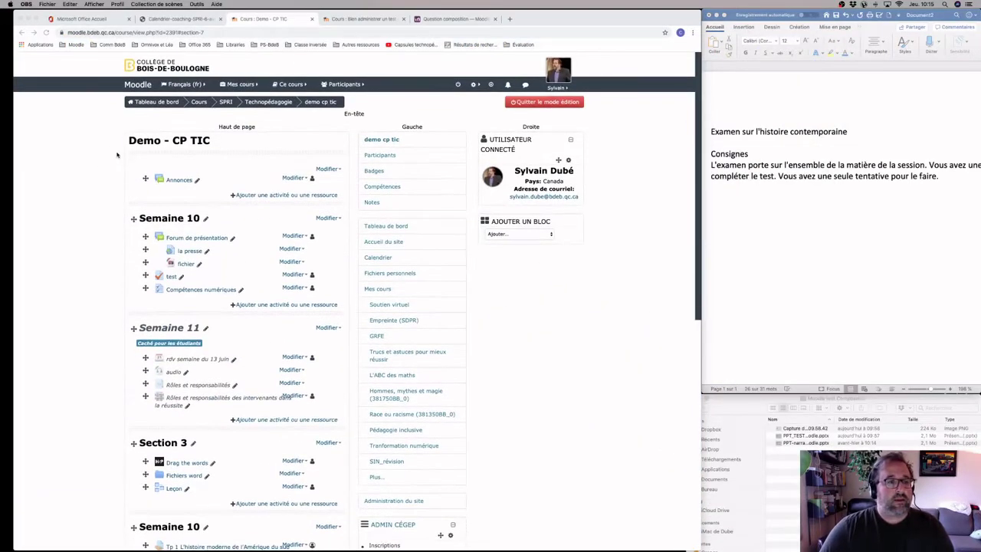
{"action": "scroll", "coordinate": [111, 180], "scroll_direction": "down", "scroll_amount": 5}
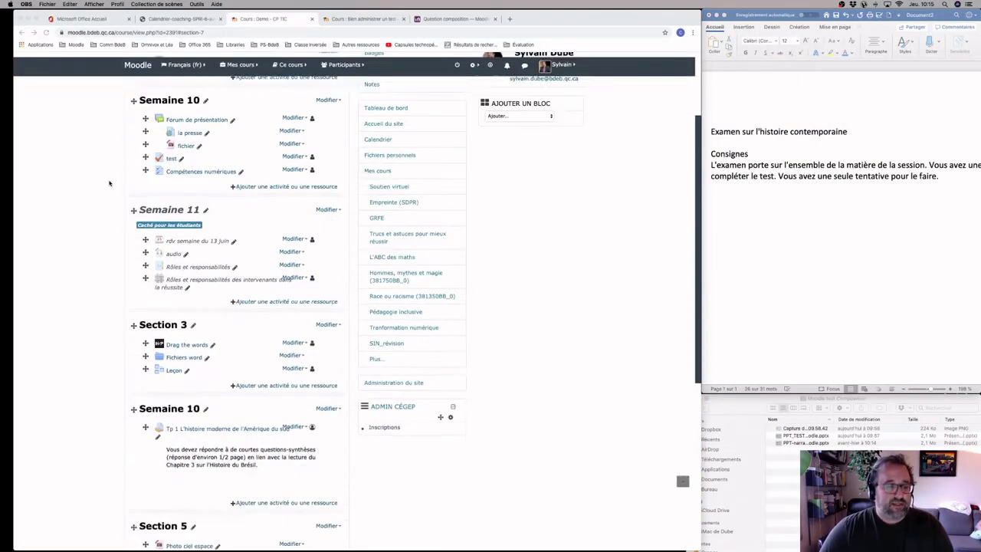
{"action": "scroll", "coordinate": [101, 209], "scroll_direction": "down", "scroll_amount": 3}
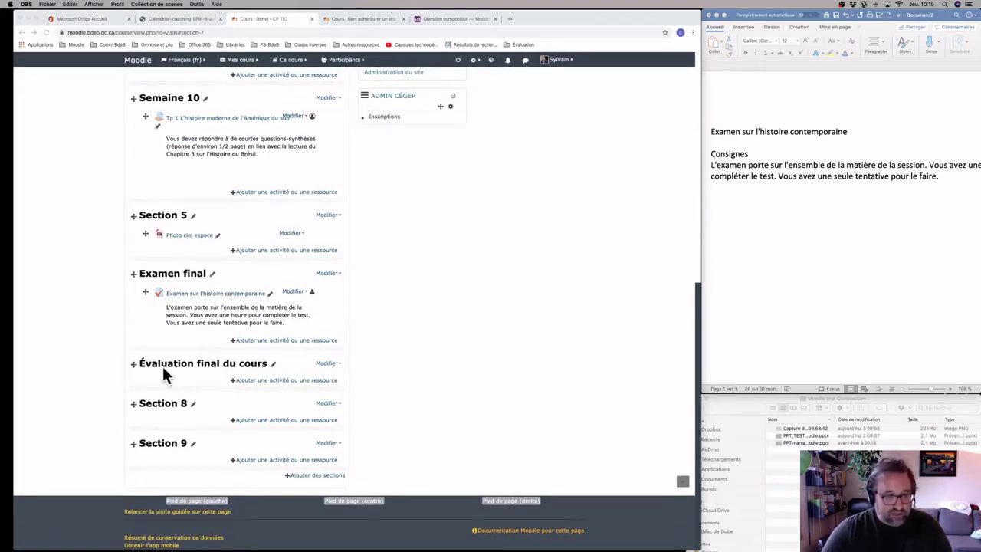
{"action": "left_click", "coordinate": [267, 382]}
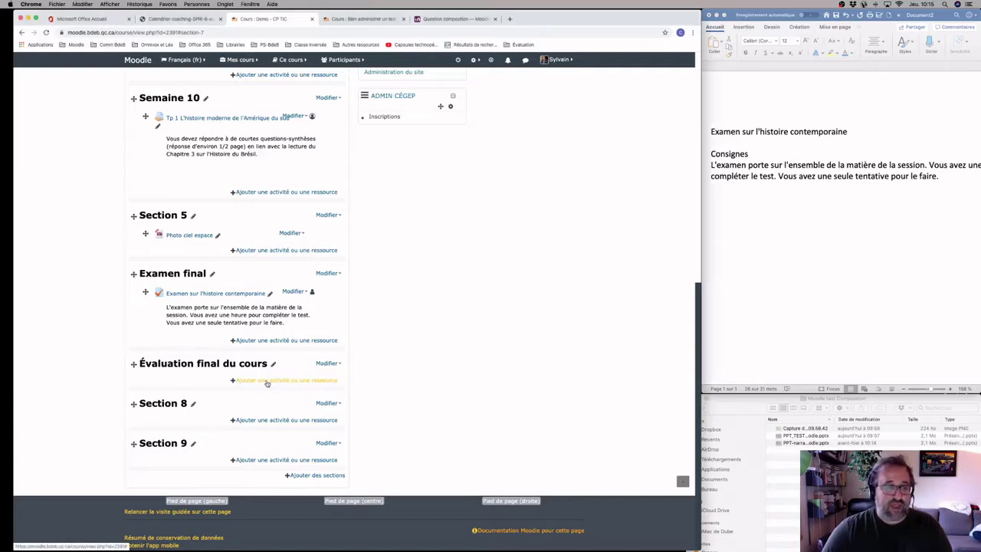
{"action": "left_click", "coordinate": [267, 382]}
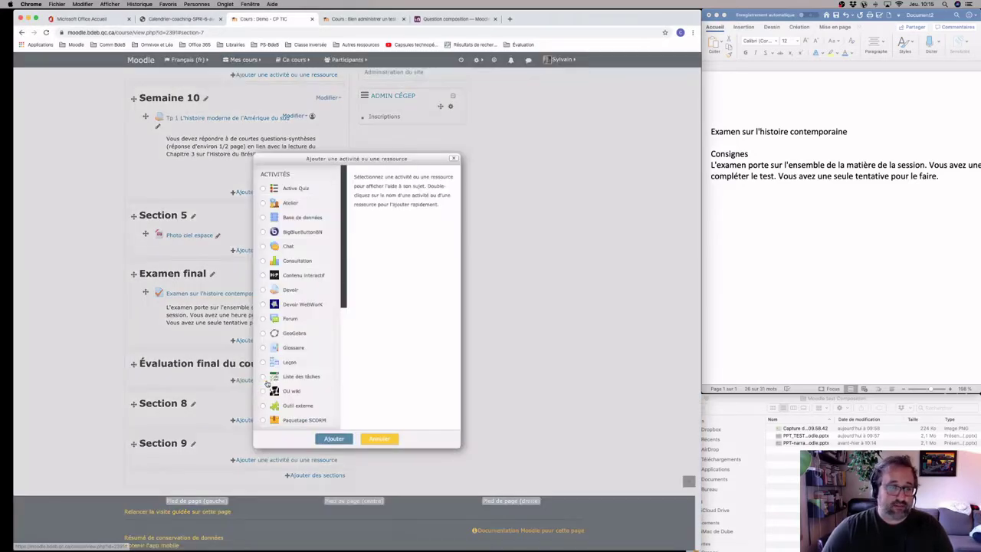
{"action": "scroll", "coordinate": [274, 383], "scroll_direction": "down", "scroll_amount": 5}
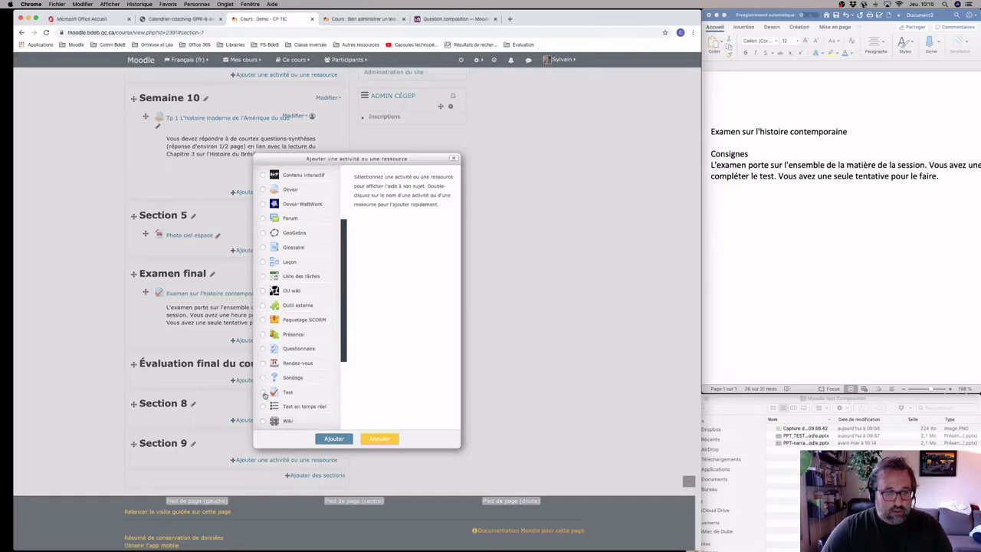
{"action": "left_click", "coordinate": [267, 394]}
{"action": "left_click", "coordinate": [332, 438]}
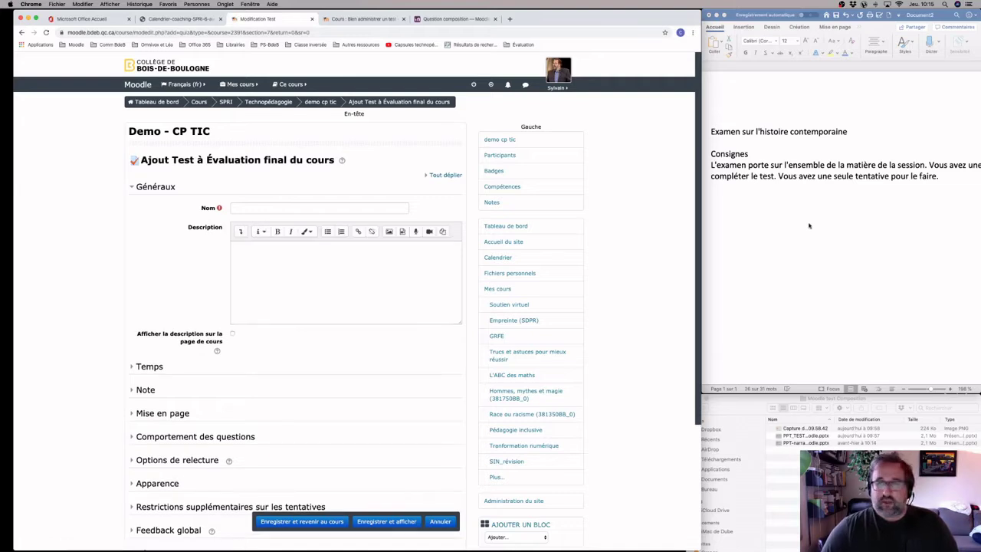
Copy the title "Examen sur l'histoire contemporaine" from the Word document into the test's name in Moodle
{"action": "left_click", "coordinate": [827, 136]}
{"action": "left_click_drag", "start_coordinate": [848, 133], "coordinate": [712, 133]}
{"action": "key", "text": "super+c"}
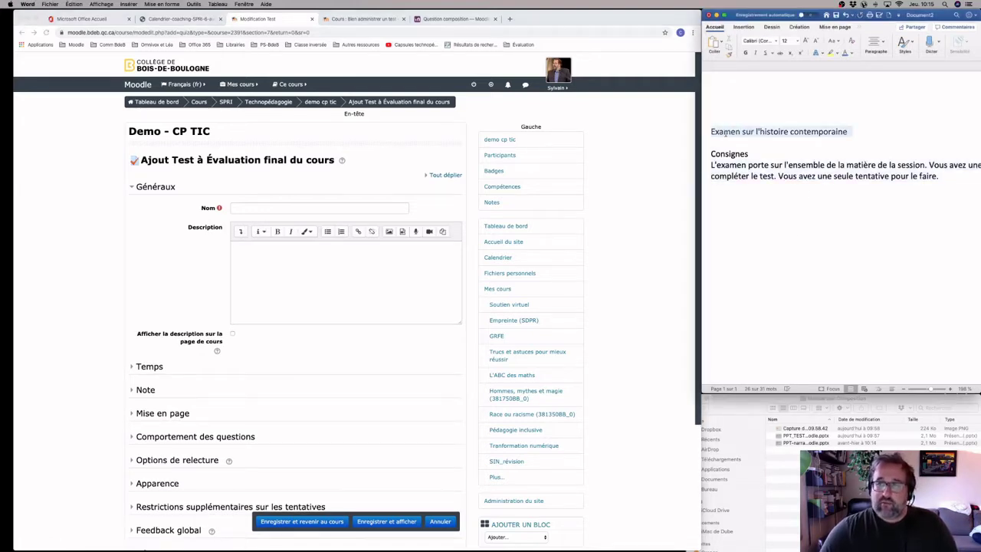
{"action": "left_click", "coordinate": [250, 202]}
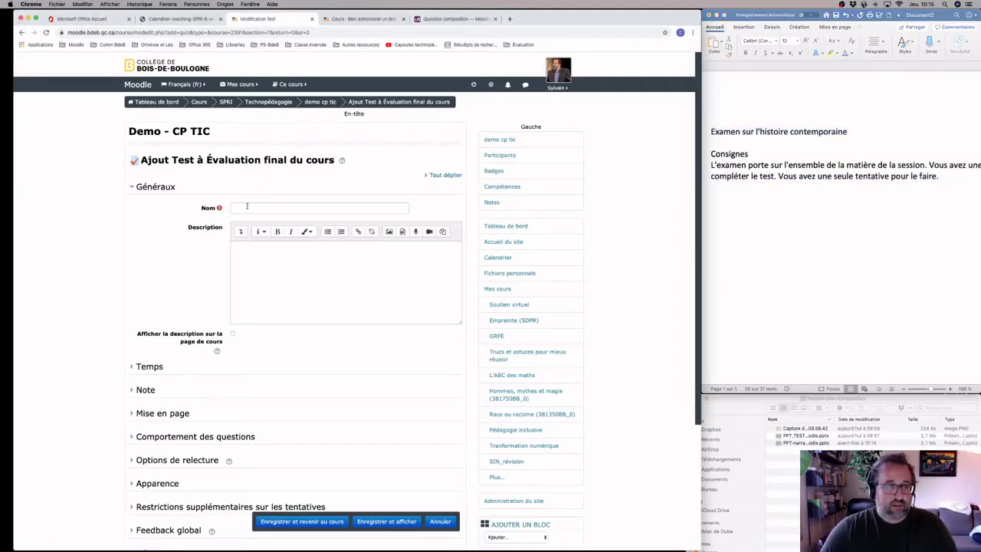
{"action": "key", "text": "super+v"}
Copy the "Consignes" heading and its instruction paragraph from the Word document into the test's description
{"action": "left_click", "coordinate": [237, 244]}
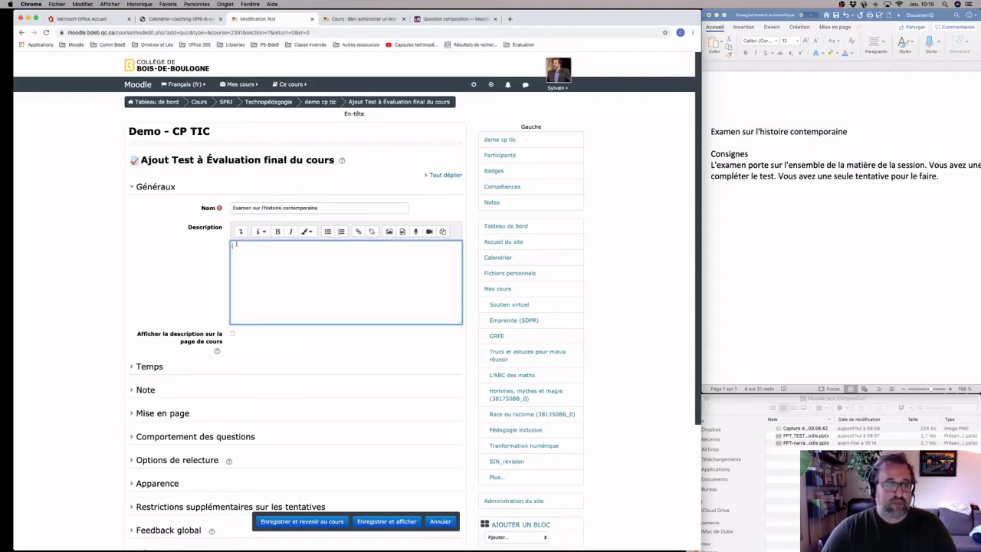
{"action": "left_click", "coordinate": [716, 178]}
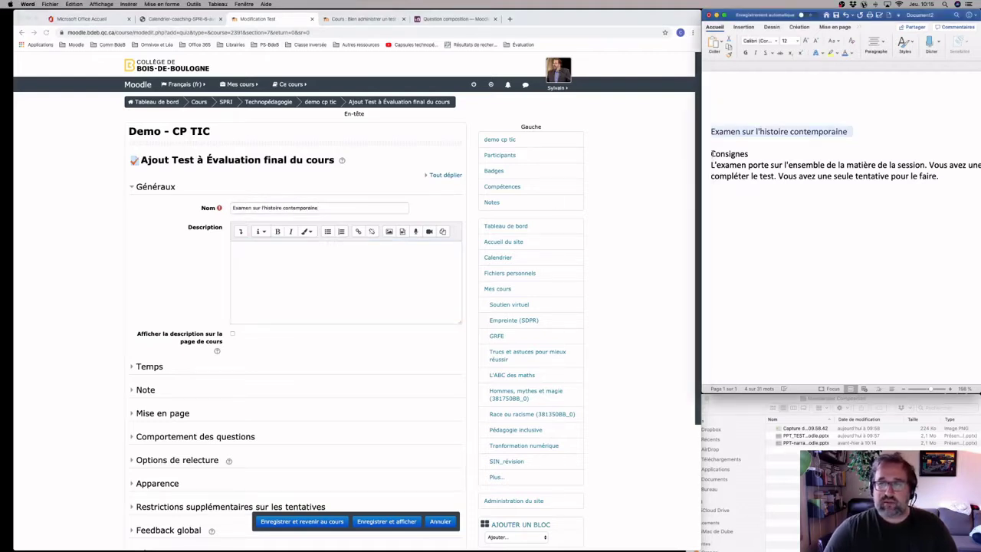
{"action": "left_click_drag", "start_coordinate": [712, 153], "coordinate": [939, 176]}
{"action": "left_click", "coordinate": [306, 253]}
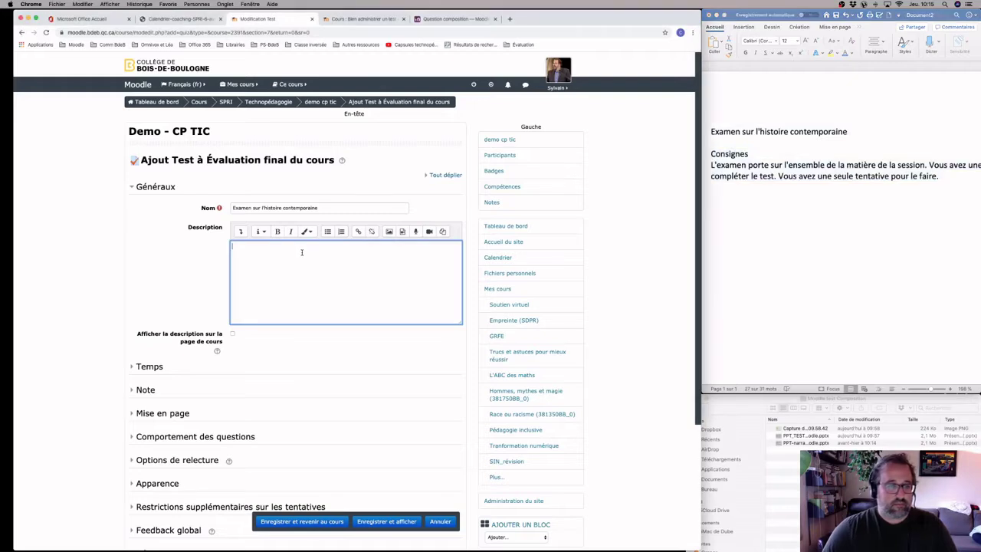
{"action": "type", "text": "Consignes L'examen porte sur l'ensemble de la matière de la session. Vous avez une heure pour compléter le test. Vous avez une seule tentative pour le faire."}
Make the "Consignes" heading in the description bold
{"action": "left_click_drag", "start_coordinate": [272, 249], "coordinate": [231, 247]}
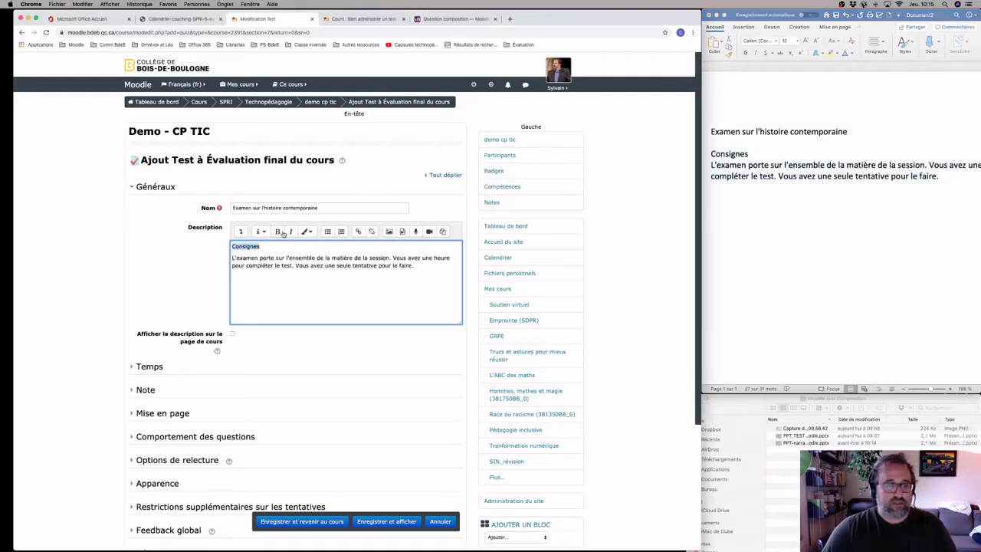
{"action": "left_click", "coordinate": [282, 233]}
{"action": "left_click", "coordinate": [289, 273]}
Expand the Temps settings and enable the test's opening date
{"action": "scroll", "coordinate": [118, 304], "scroll_direction": "down", "scroll_amount": 2}
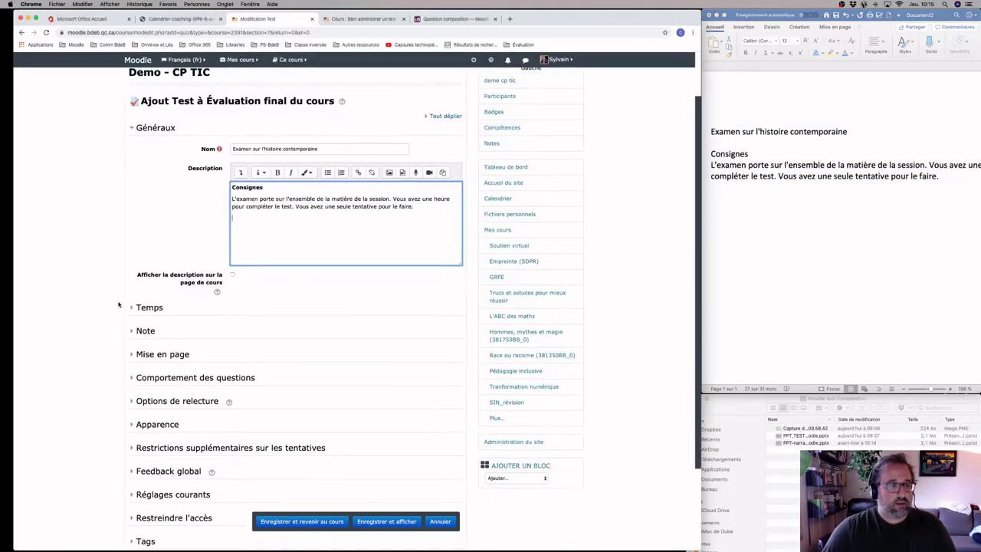
{"action": "left_click", "coordinate": [148, 307]}
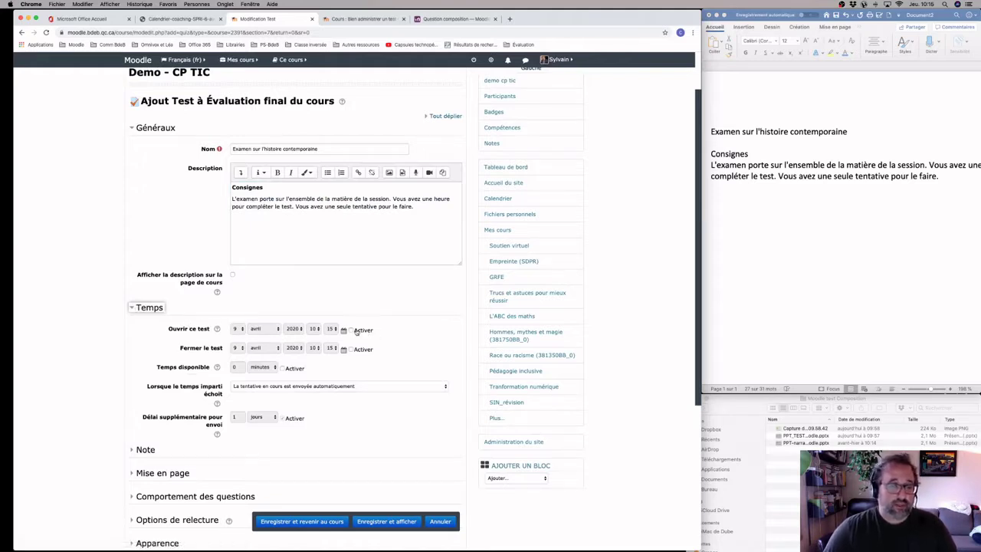
{"action": "left_click", "coordinate": [351, 329]}
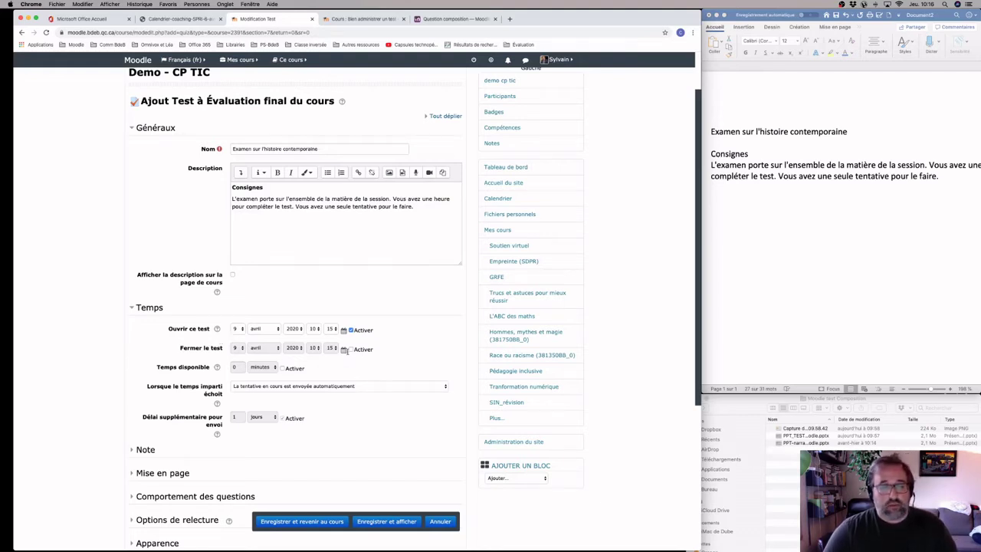
Enable the closing date with its time set to 23:00, and enable a time limit of 60 minutes
{"action": "left_click", "coordinate": [349, 350]}
{"action": "left_click", "coordinate": [317, 348]}
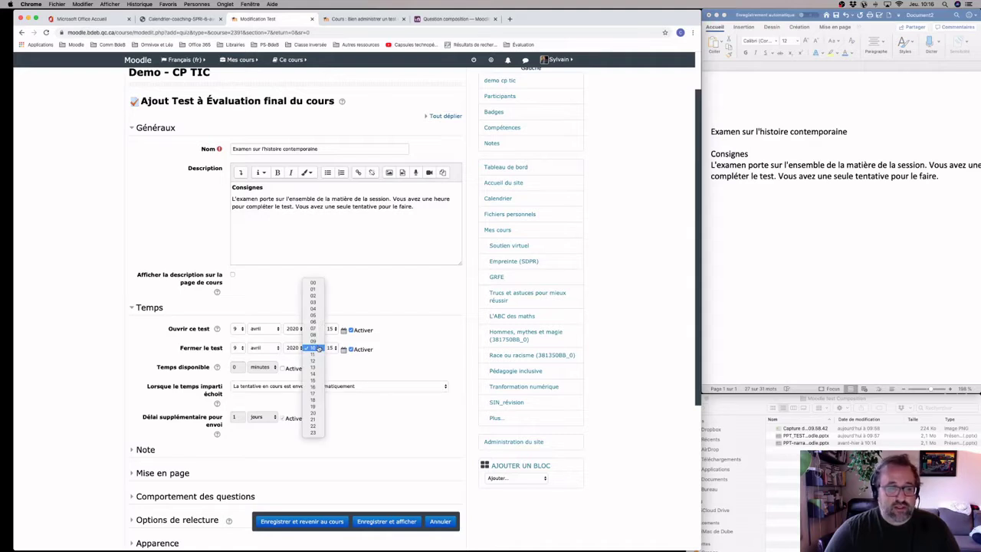
{"action": "left_click", "coordinate": [312, 432]}
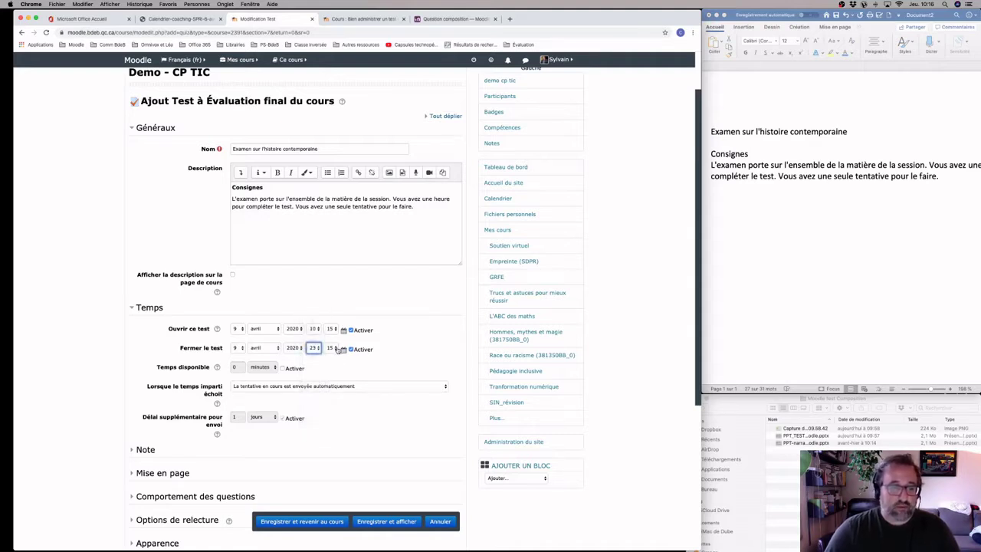
{"action": "left_click", "coordinate": [338, 349]}
{"action": "left_click", "coordinate": [336, 250]}
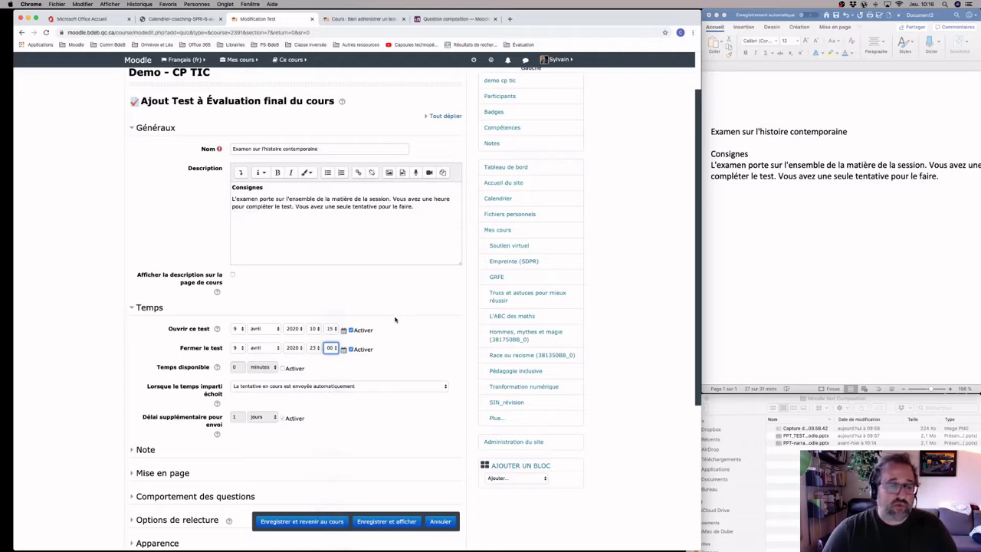
{"action": "left_click", "coordinate": [282, 368]}
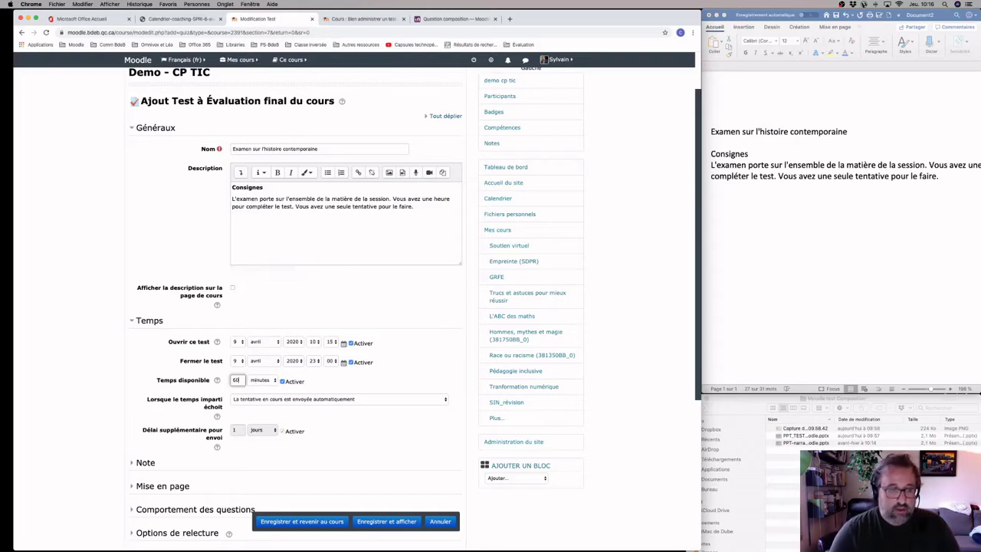
{"action": "type", "text": "0"}
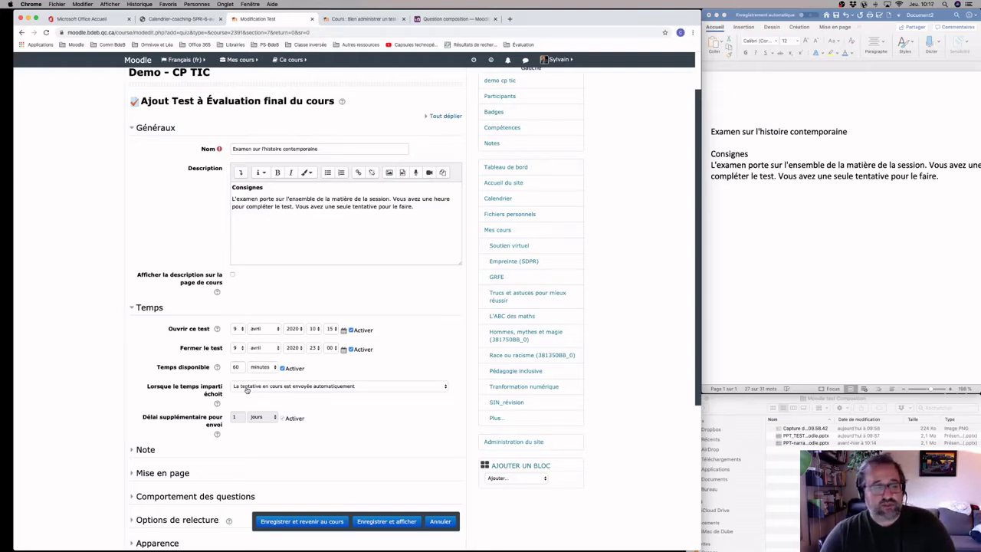
Set the number of allowed attempts to 1 in the Note settings
{"action": "scroll", "coordinate": [246, 390], "scroll_direction": "down", "scroll_amount": 2}
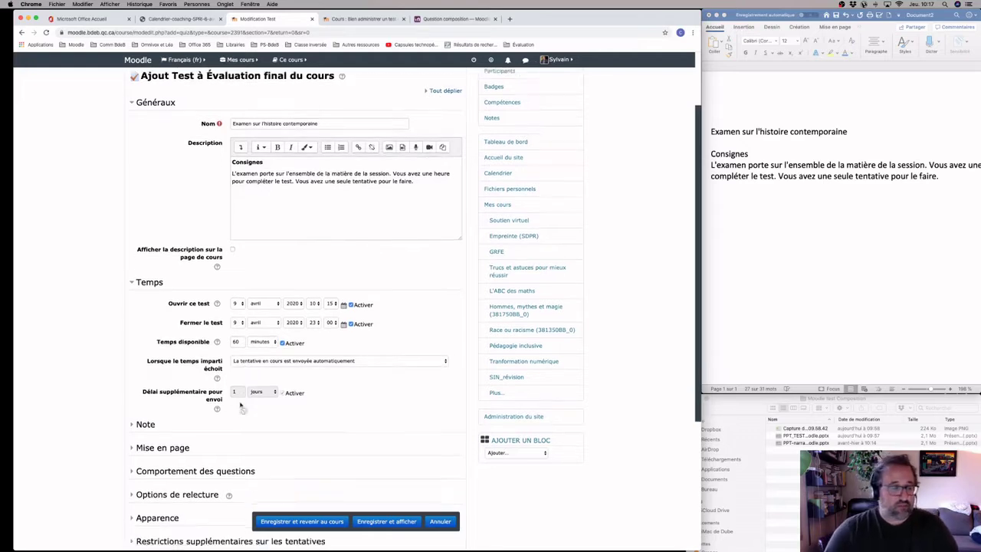
{"action": "left_click", "coordinate": [132, 402]}
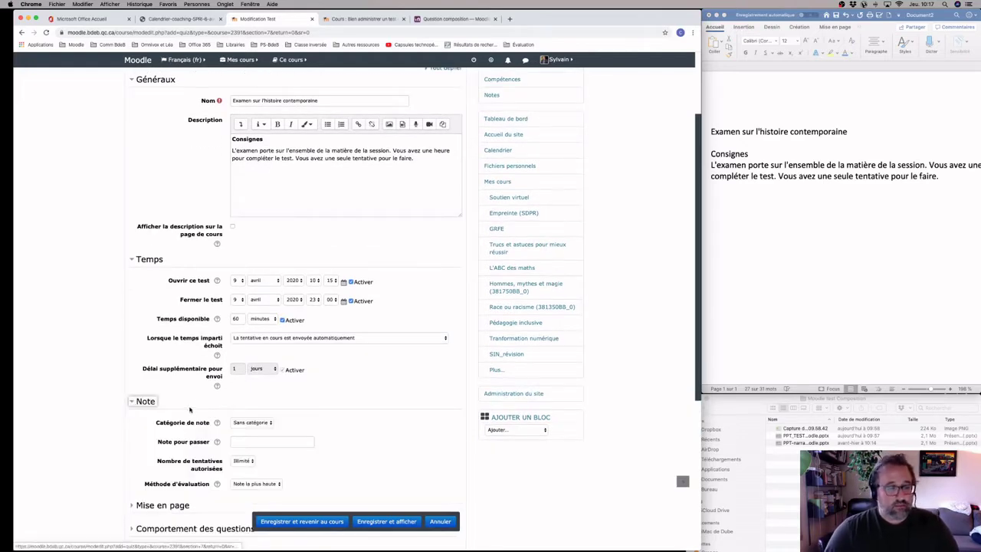
{"action": "scroll", "coordinate": [134, 403], "scroll_direction": "down", "scroll_amount": 3}
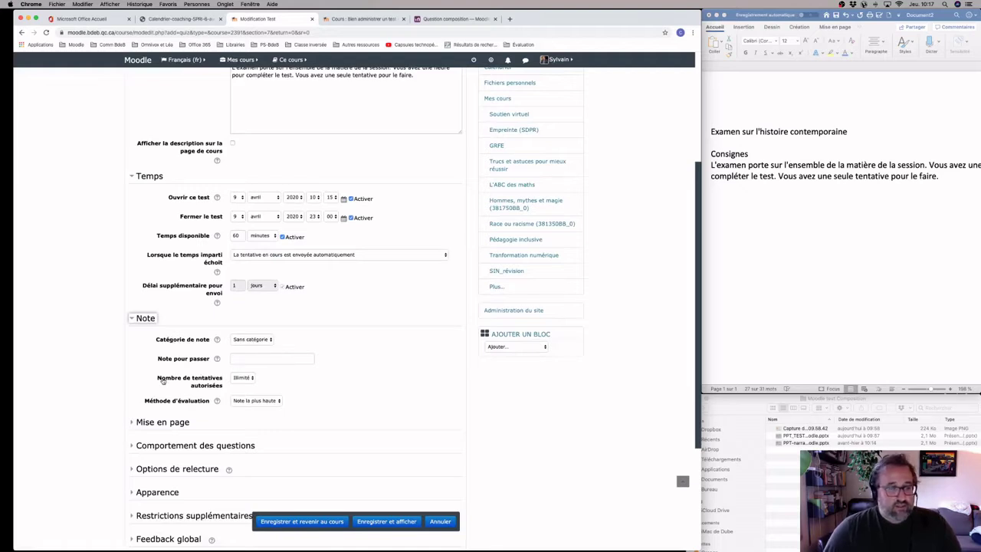
{"action": "left_click", "coordinate": [241, 380]}
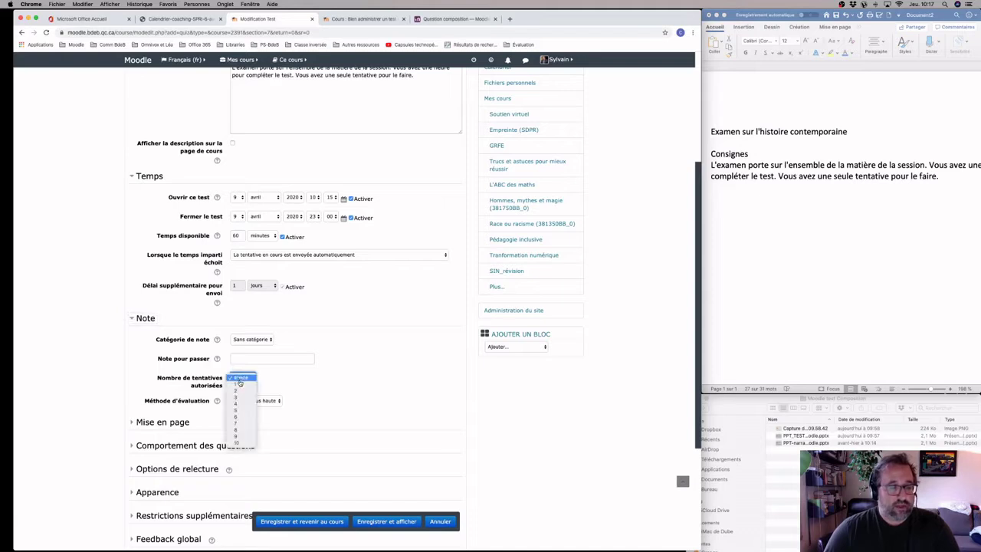
{"action": "left_click", "coordinate": [238, 386]}
{"action": "left_click", "coordinate": [242, 378]}
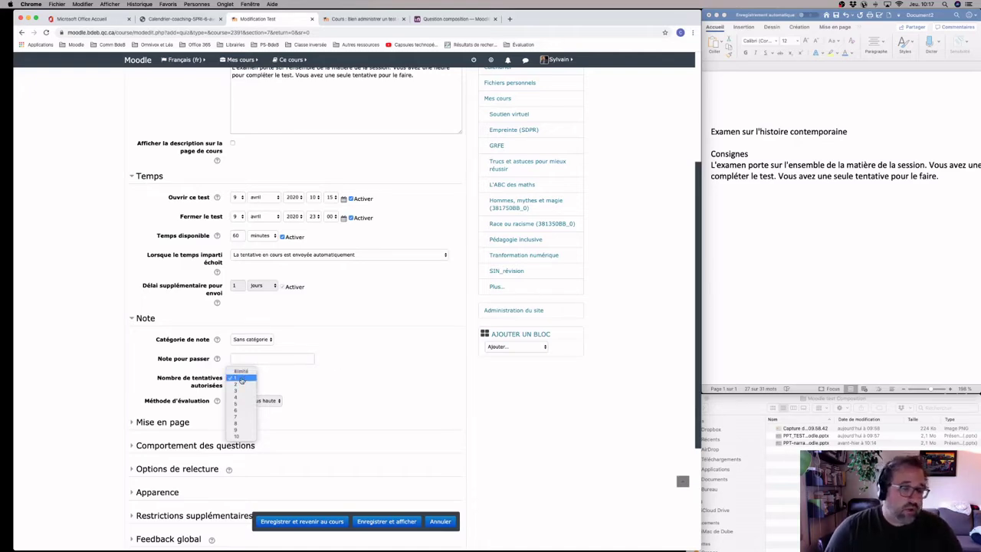
{"action": "left_click", "coordinate": [241, 378]}
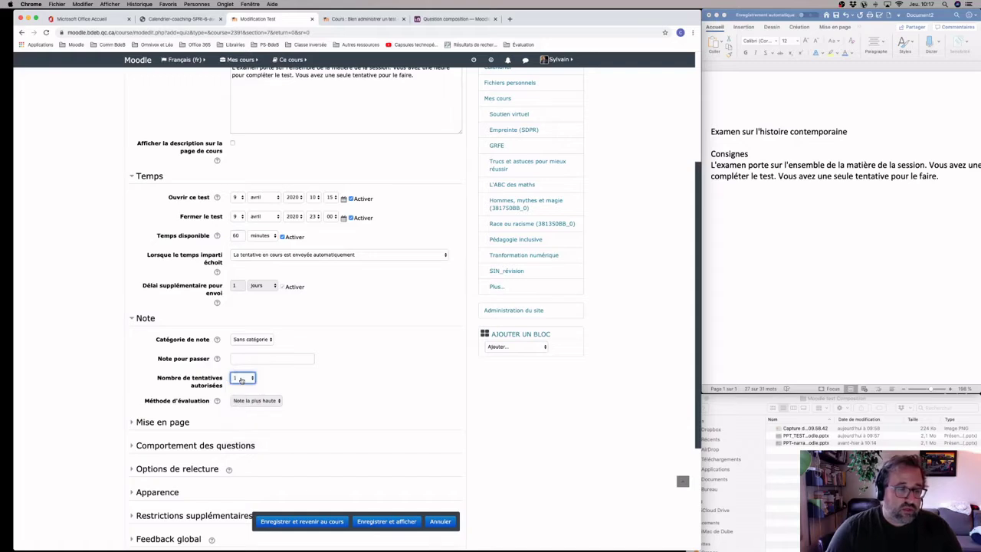
Expand the Mise en page and Comportement des questions settings, selecting "Feedback a posteriori" as the question behaviour
{"action": "scroll", "coordinate": [299, 396], "scroll_direction": "down", "scroll_amount": 3}
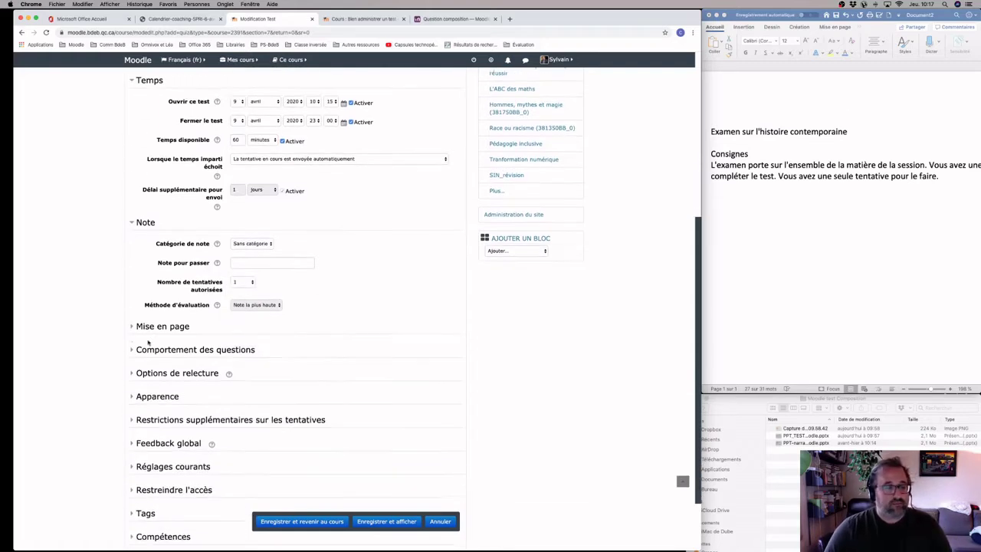
{"action": "left_click", "coordinate": [161, 324]}
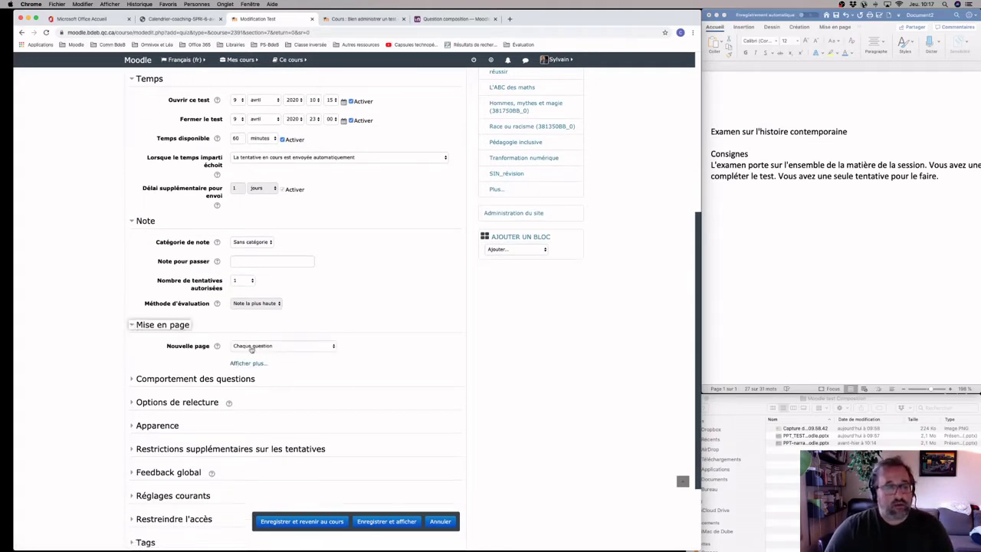
{"action": "scroll", "coordinate": [128, 369], "scroll_direction": "down", "scroll_amount": 1}
{"action": "scroll", "coordinate": [128, 369], "scroll_direction": "down", "scroll_amount": 1}
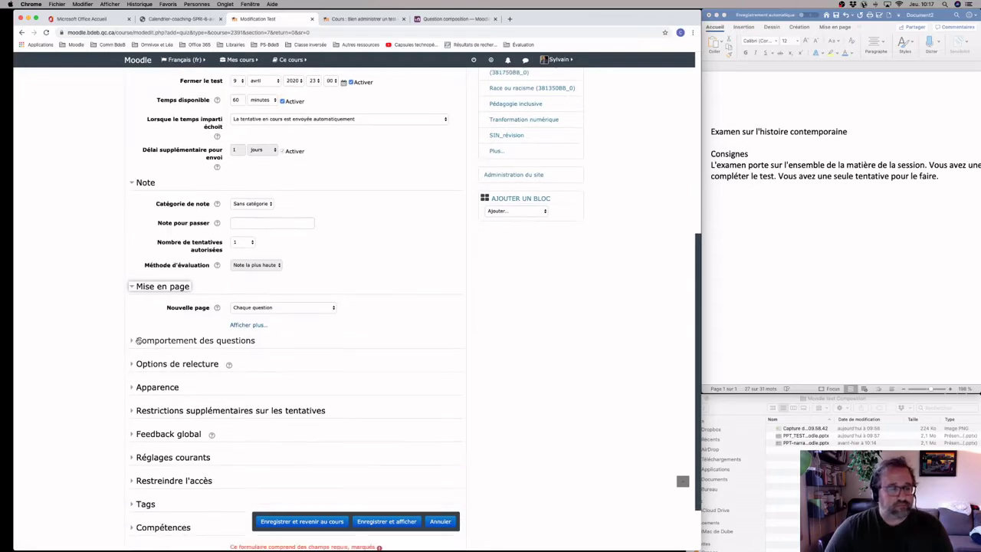
{"action": "left_click", "coordinate": [133, 340]}
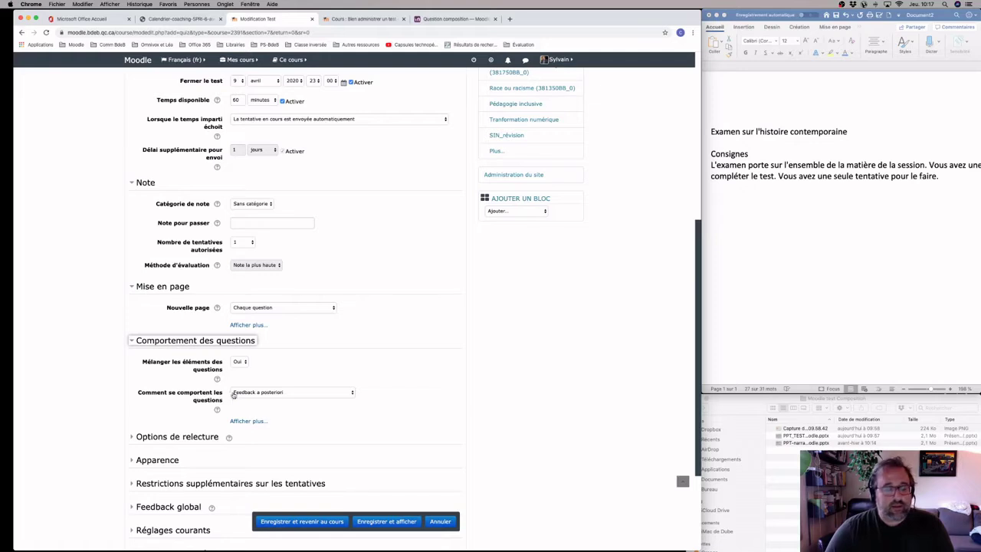
{"action": "left_click", "coordinate": [298, 395]}
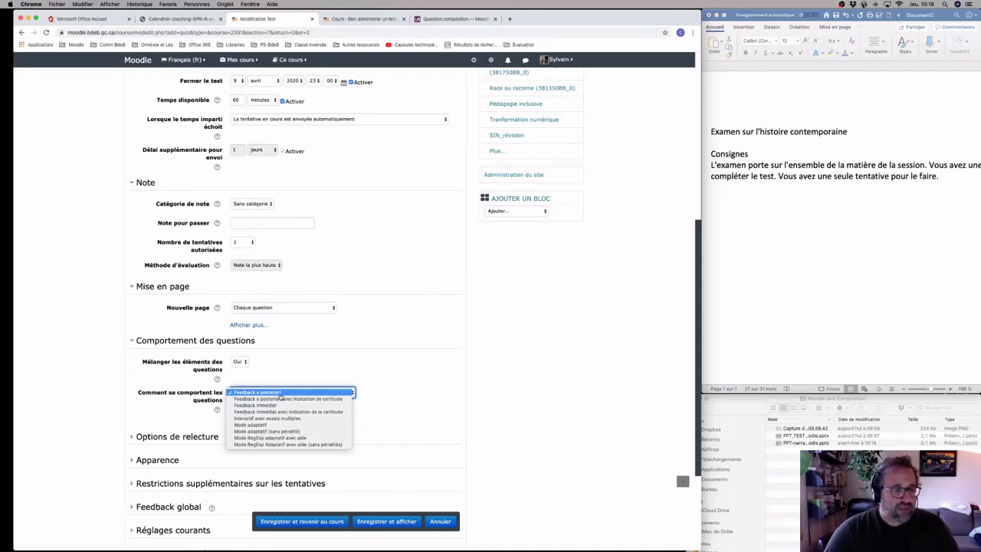
{"action": "left_click", "coordinate": [280, 392]}
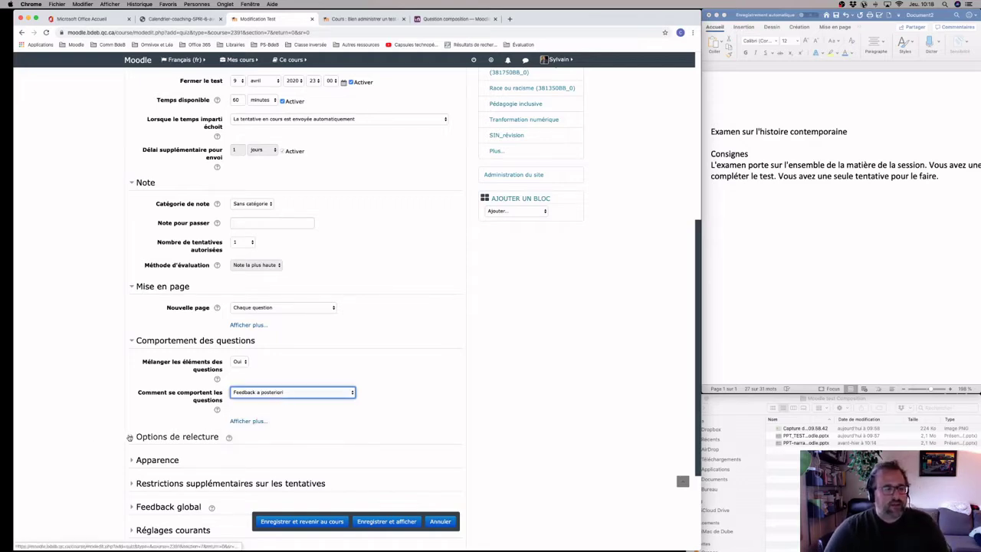
In Options de relecture, deselect La tentative, Points and Feedback global immediately after the attempt and while the test is still open
{"action": "scroll", "coordinate": [129, 437], "scroll_direction": "down", "scroll_amount": 1}
{"action": "left_click", "coordinate": [132, 396]}
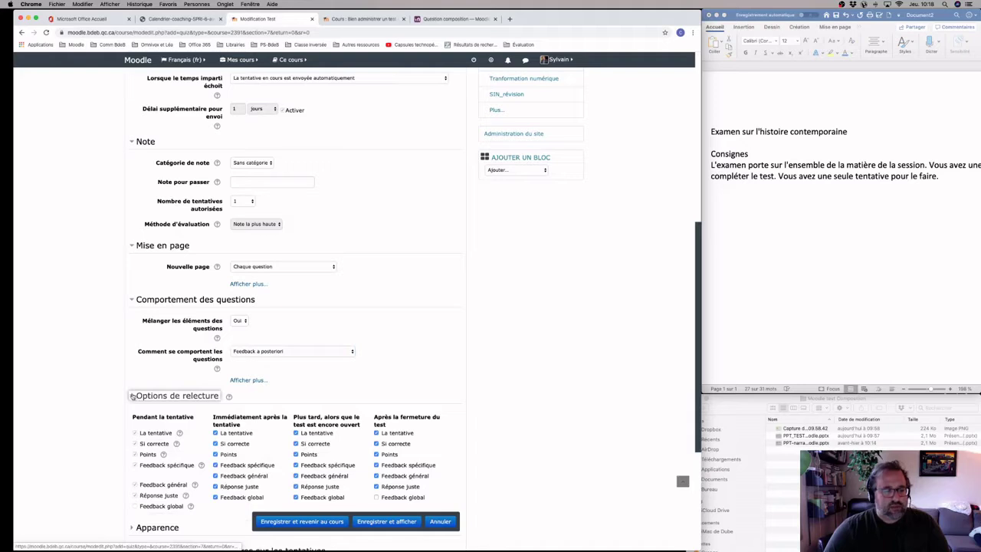
{"action": "left_click", "coordinate": [215, 433]}
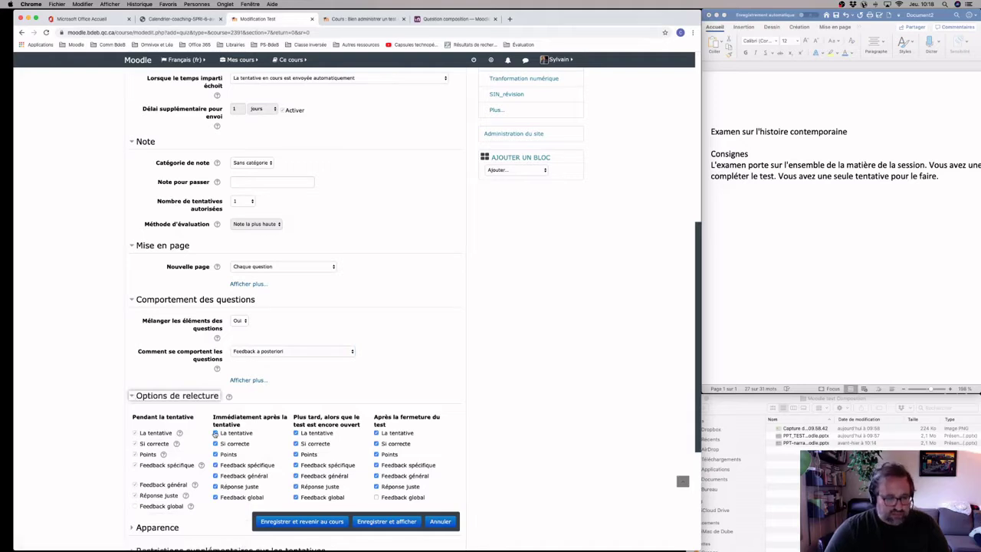
{"action": "left_click", "coordinate": [296, 433]}
{"action": "left_click", "coordinate": [216, 454]}
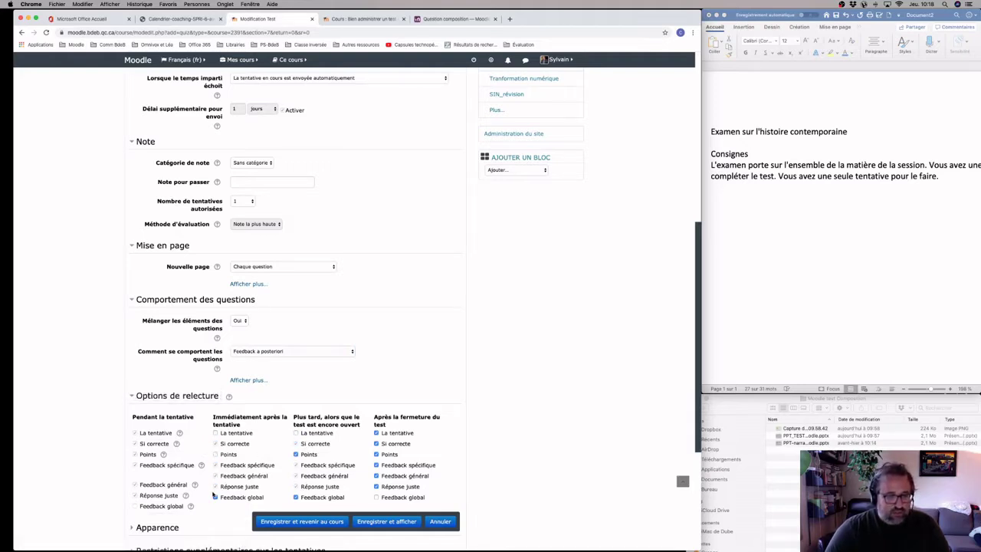
{"action": "left_click", "coordinate": [215, 497]}
{"action": "left_click", "coordinate": [295, 454]}
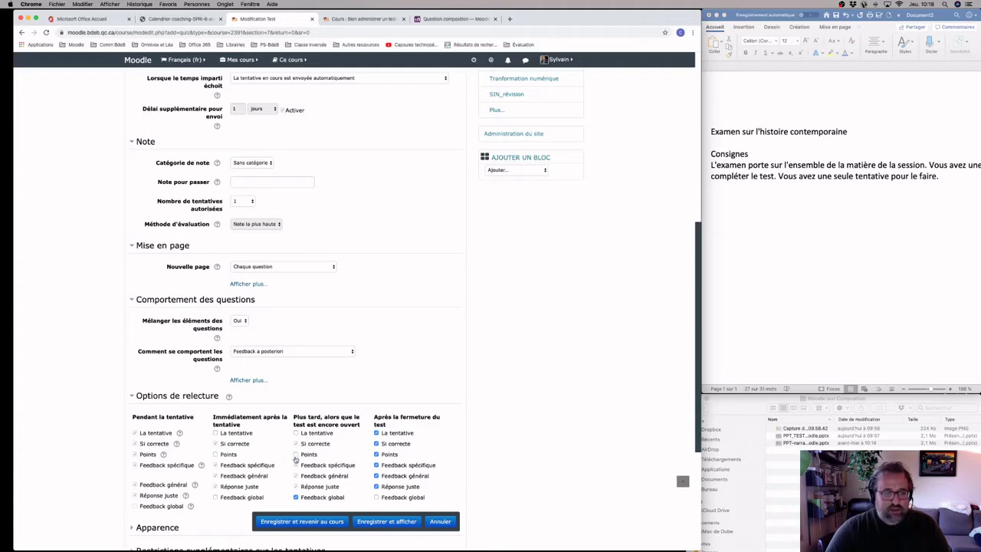
{"action": "left_click", "coordinate": [296, 498]}
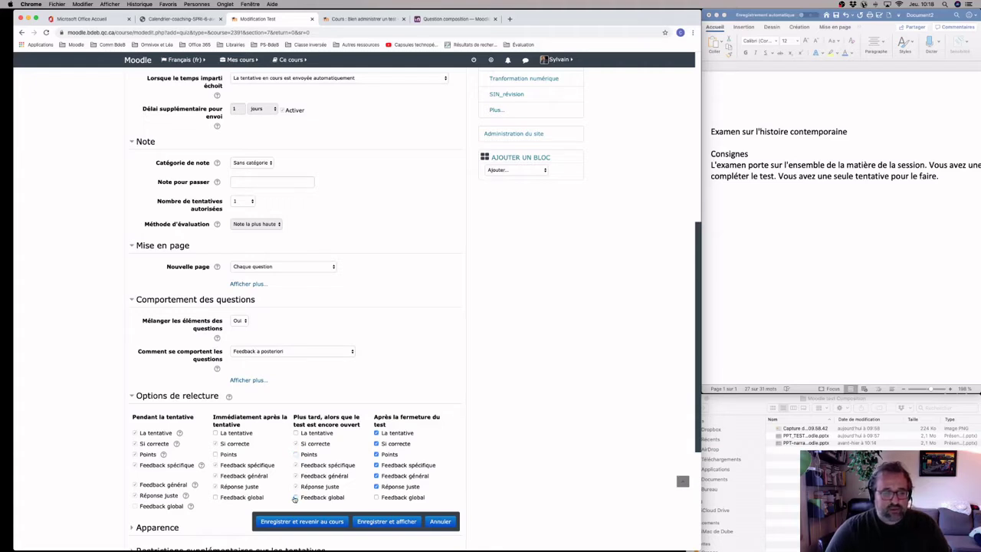
{"action": "left_click", "coordinate": [376, 433]}
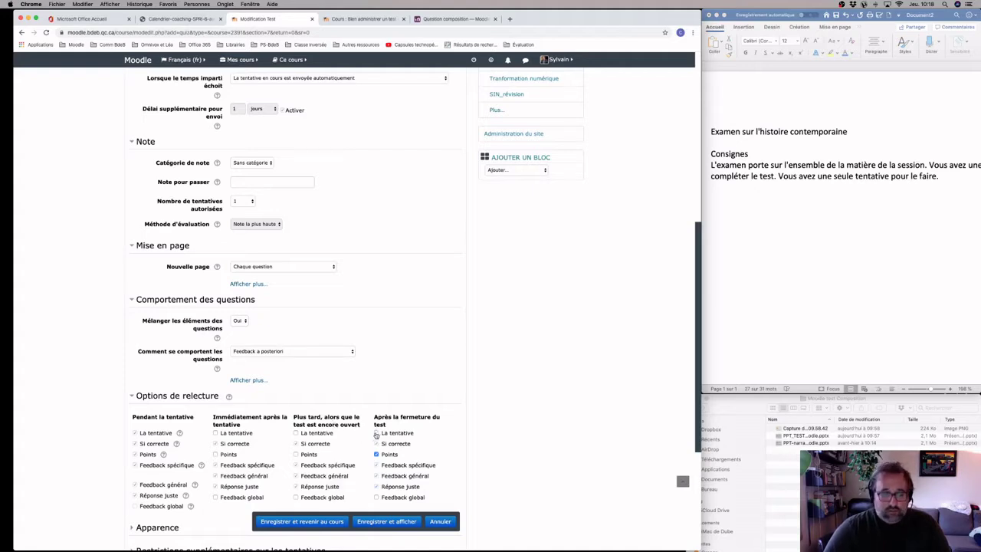
{"action": "left_click", "coordinate": [376, 434]}
In the Apparence settings, set Décimales dans les notes to 0 and leave question grade decimals as "Identique aux notes globales"
{"action": "scroll", "coordinate": [358, 449], "scroll_direction": "down", "scroll_amount": 1}
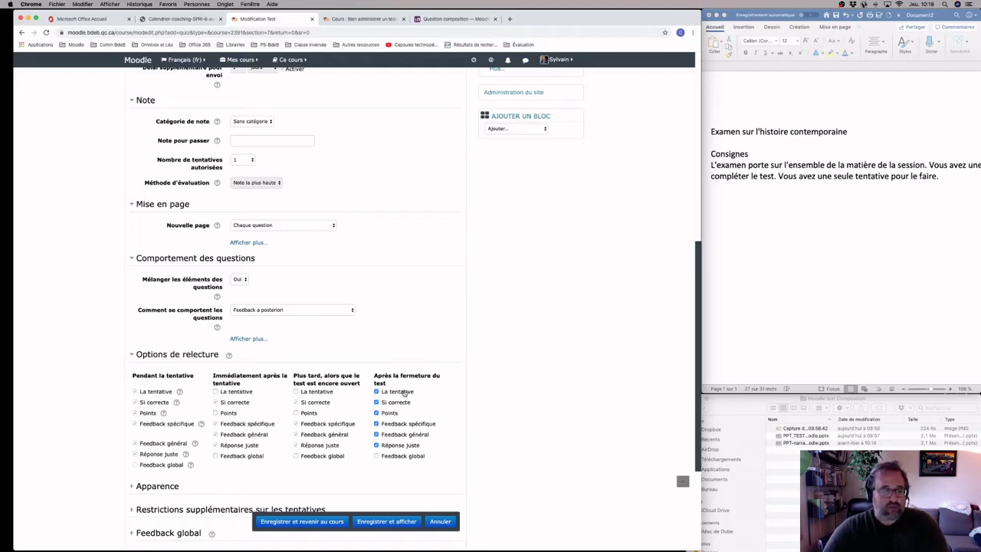
{"action": "scroll", "coordinate": [403, 391], "scroll_direction": "down", "scroll_amount": 1}
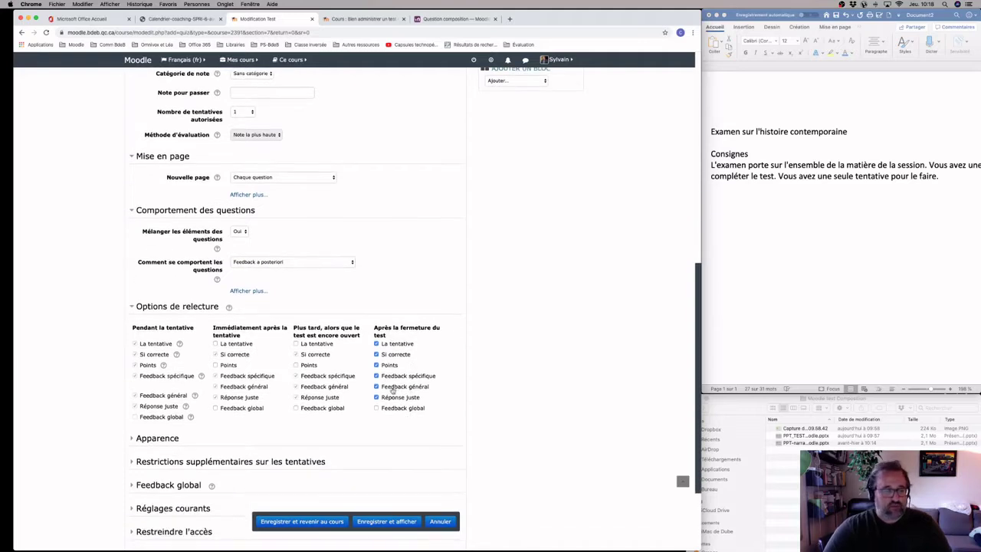
{"action": "scroll", "coordinate": [263, 419], "scroll_direction": "down", "scroll_amount": 1}
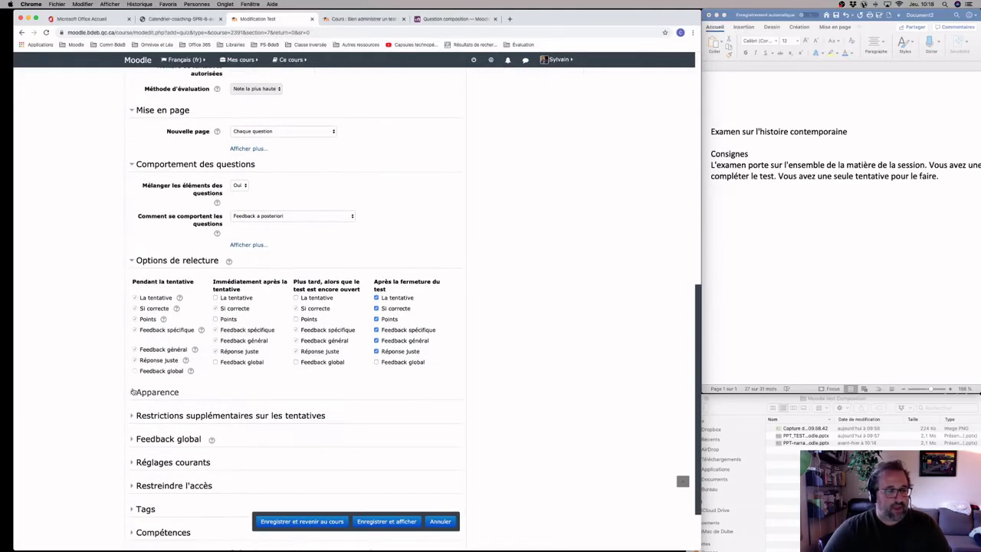
{"action": "left_click", "coordinate": [157, 391]}
{"action": "scroll", "coordinate": [255, 423], "scroll_direction": "down", "scroll_amount": 3}
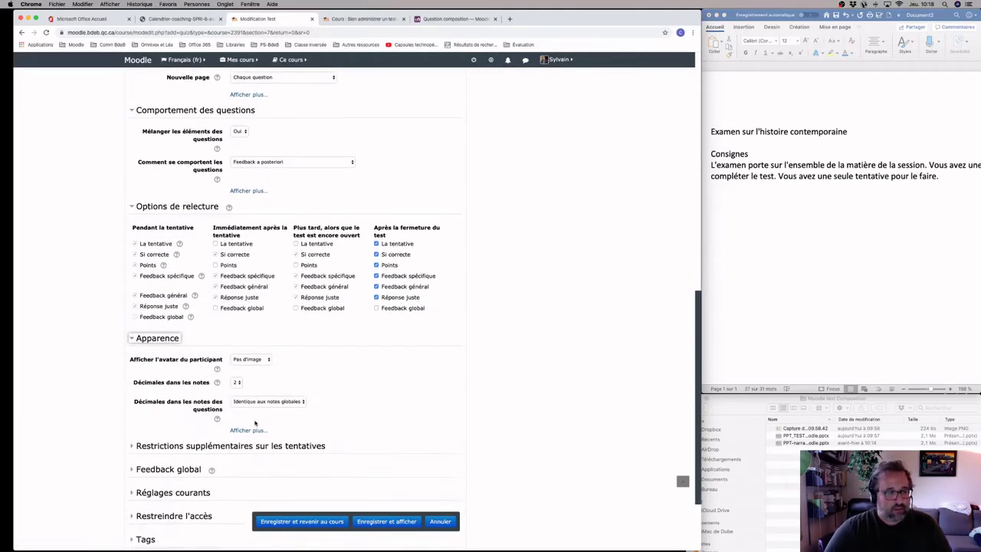
{"action": "left_click", "coordinate": [237, 382]}
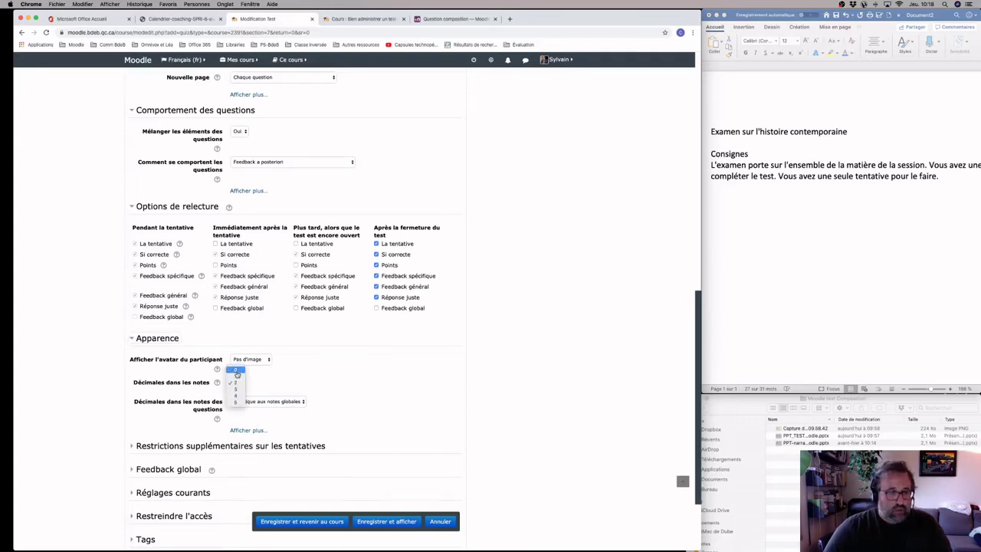
{"action": "left_click", "coordinate": [237, 382]}
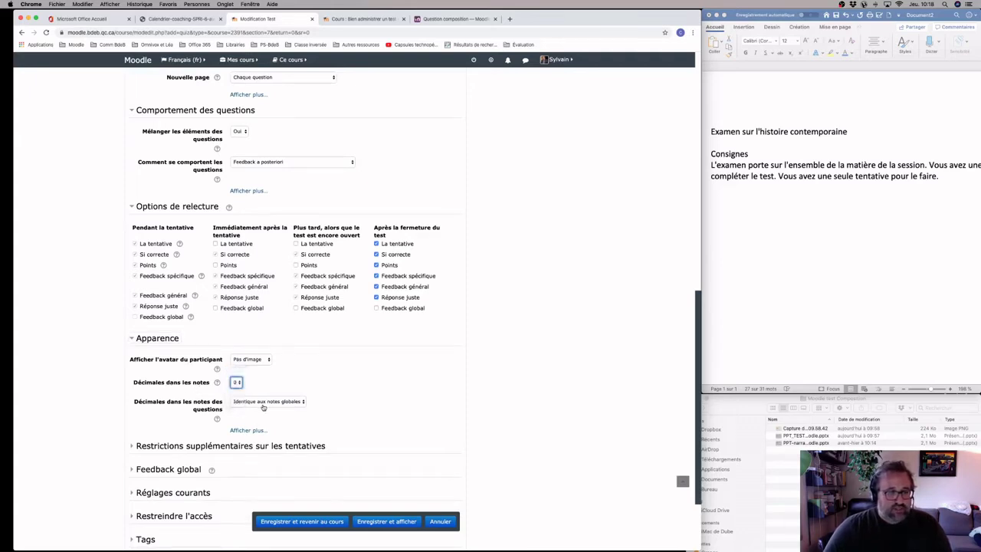
{"action": "key", "text": "0"}
{"action": "left_click", "coordinate": [246, 402]}
{"action": "left_click", "coordinate": [246, 402]}
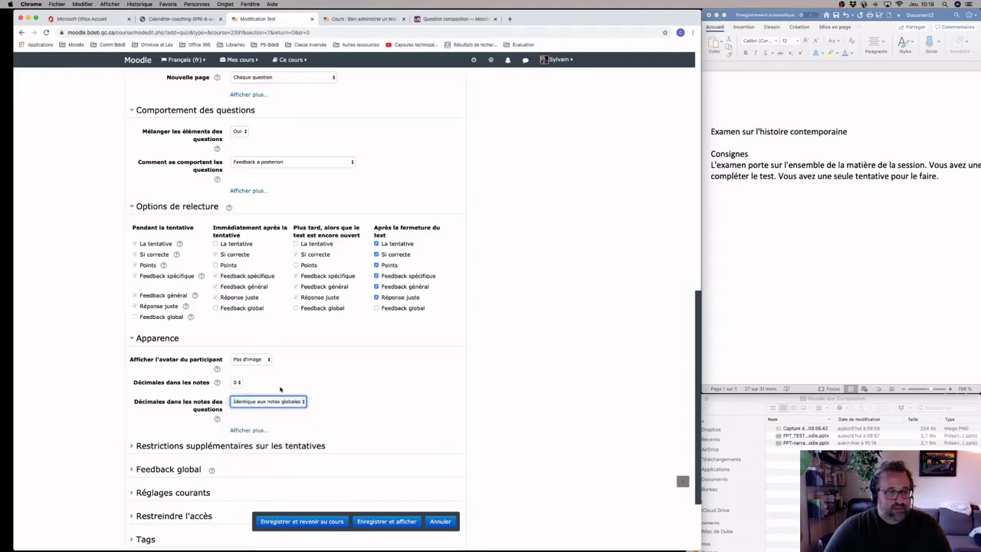
Expand the Feedback global section, examine its grade limit and feedback fields, and collapse it without entering anything
{"action": "scroll", "coordinate": [226, 411], "scroll_direction": "down", "scroll_amount": 2}
{"action": "scroll", "coordinate": [215, 412], "scroll_direction": "down", "scroll_amount": 1}
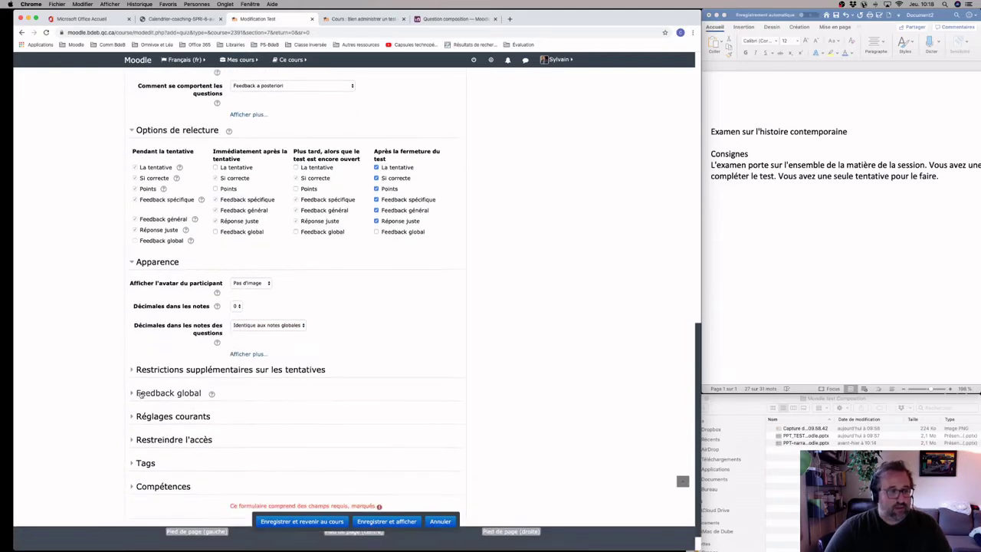
{"action": "left_click", "coordinate": [132, 393]}
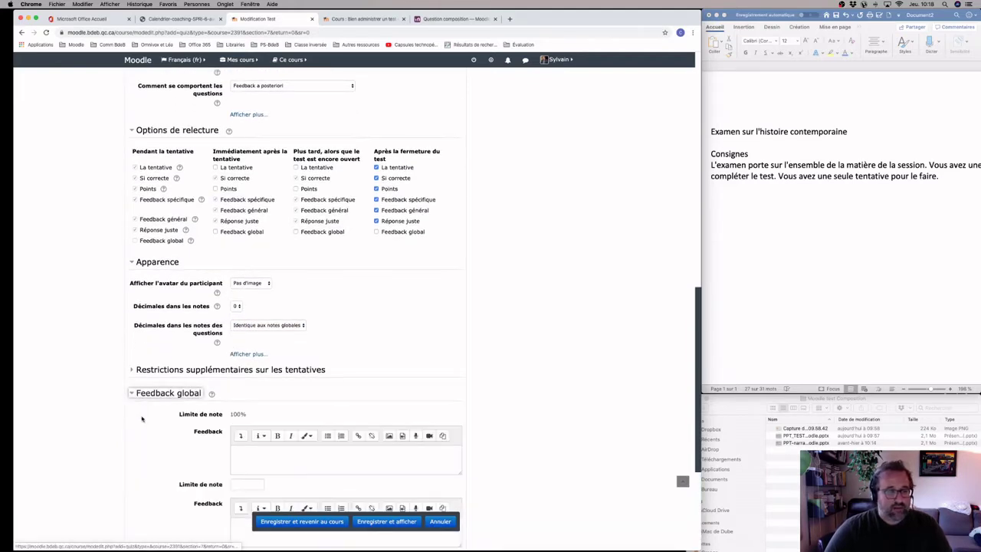
{"action": "scroll", "coordinate": [143, 417], "scroll_direction": "down", "scroll_amount": 2}
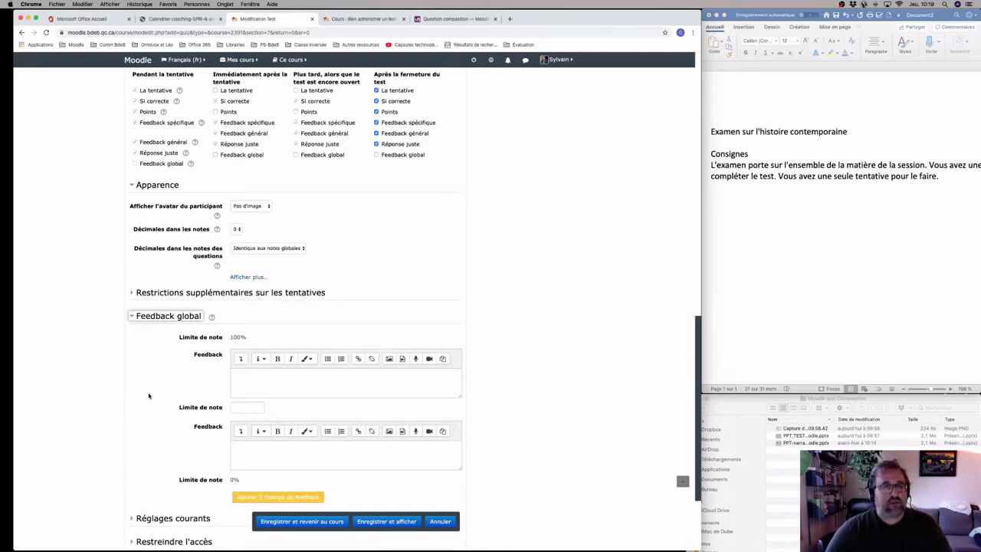
{"action": "scroll", "coordinate": [149, 396], "scroll_direction": "down", "scroll_amount": 1}
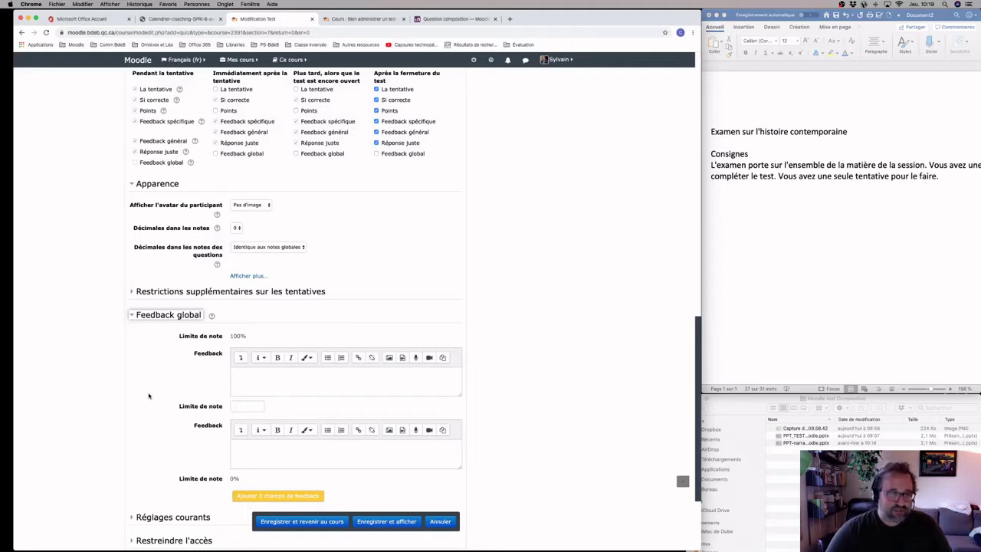
{"action": "left_click", "coordinate": [271, 380]}
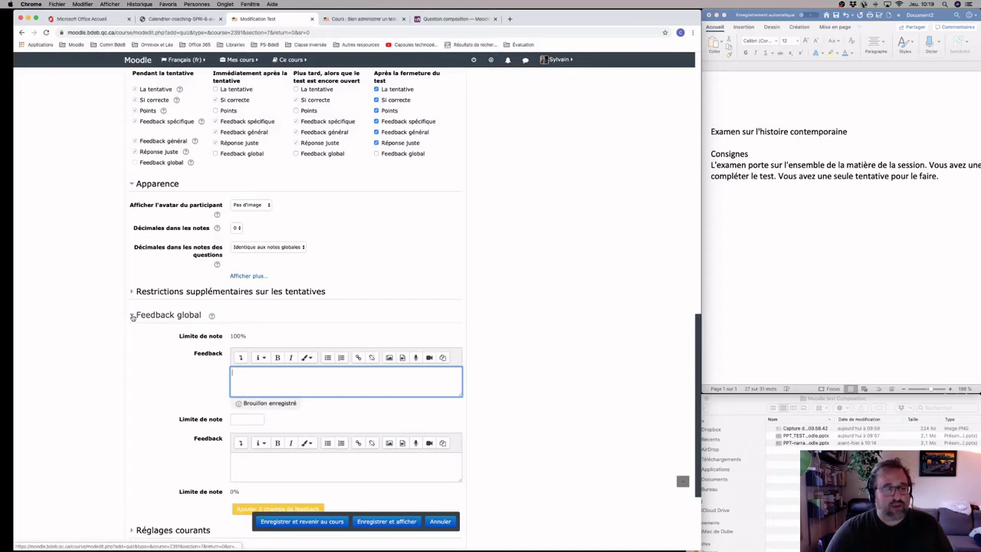
{"action": "left_click", "coordinate": [133, 317]}
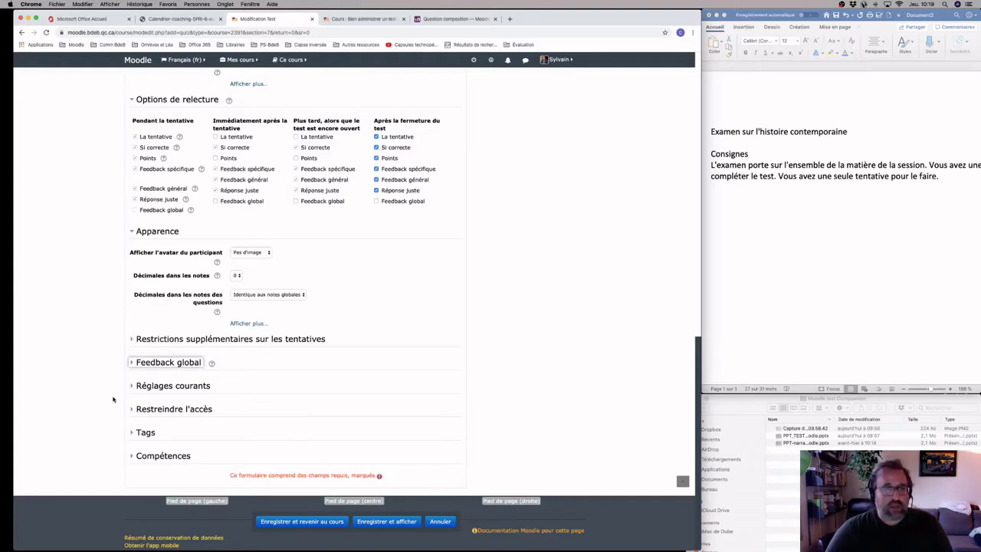
Save the test settings and open the test "Examen sur l'histoire contemporaine" for editing its questions
{"action": "left_click", "coordinate": [312, 521]}
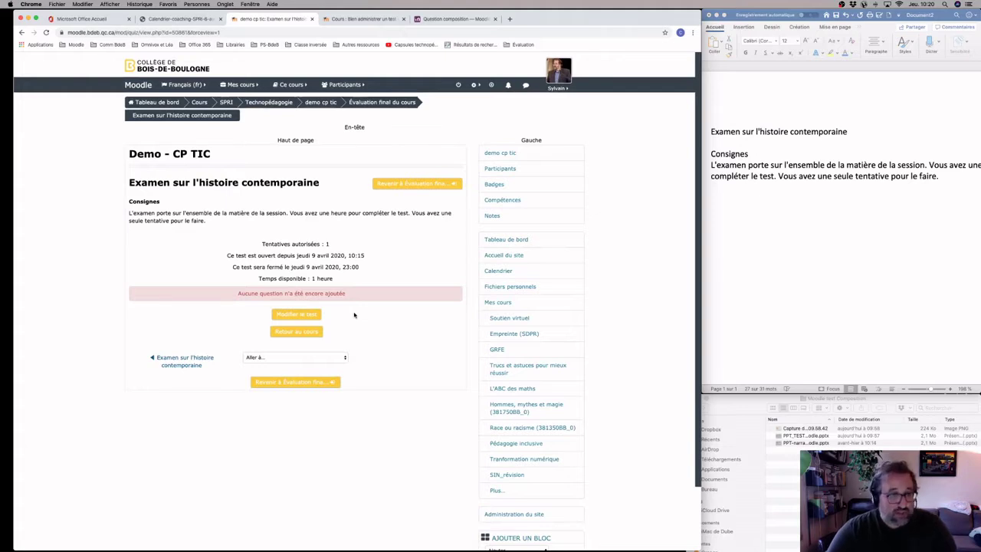
{"action": "scroll", "coordinate": [354, 315], "scroll_direction": "down", "scroll_amount": 1}
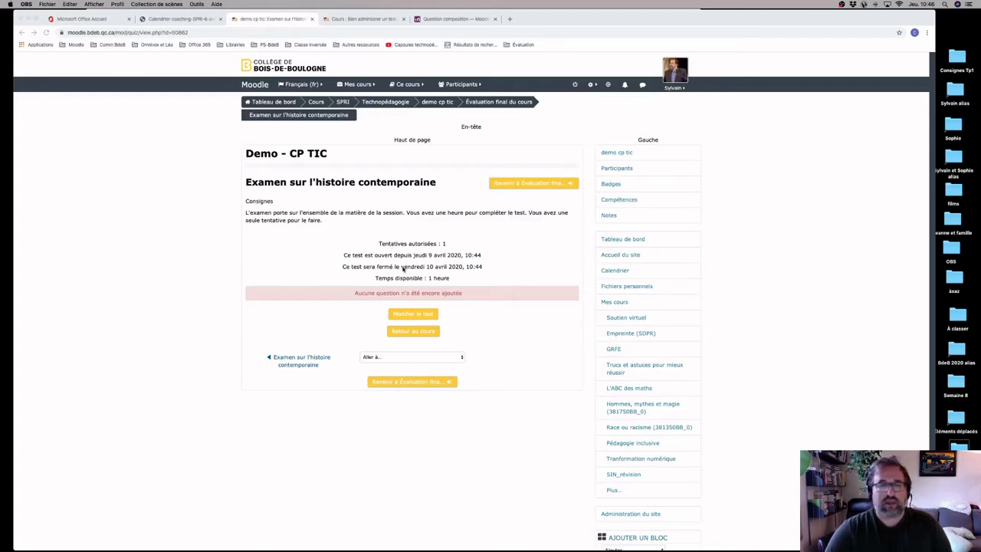
{"action": "left_click", "coordinate": [425, 315]}
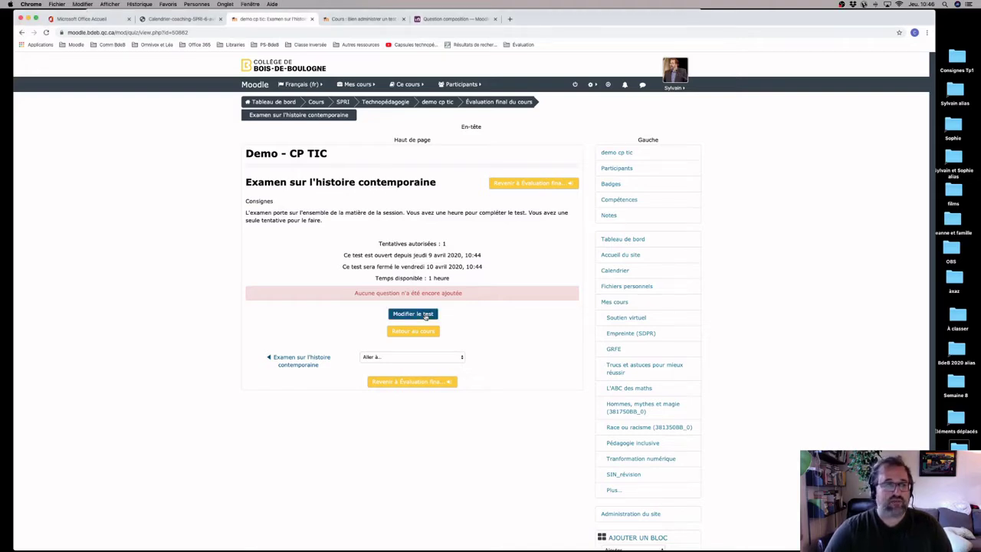
{"action": "left_click", "coordinate": [425, 316]}
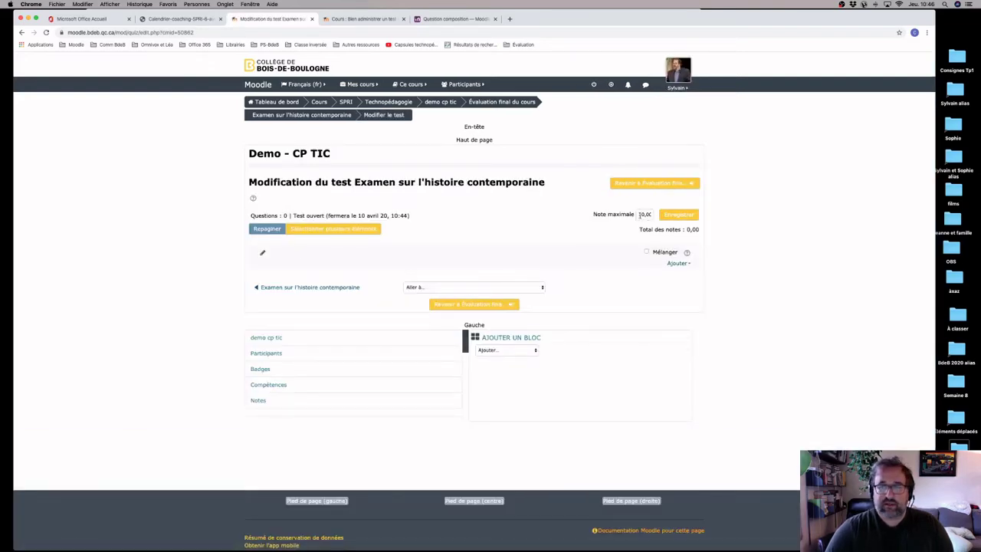
Set the test's maximum grade (Note maximale) to 20 and save it
{"action": "left_click_drag", "start_coordinate": [638, 214], "coordinate": [657, 215]}
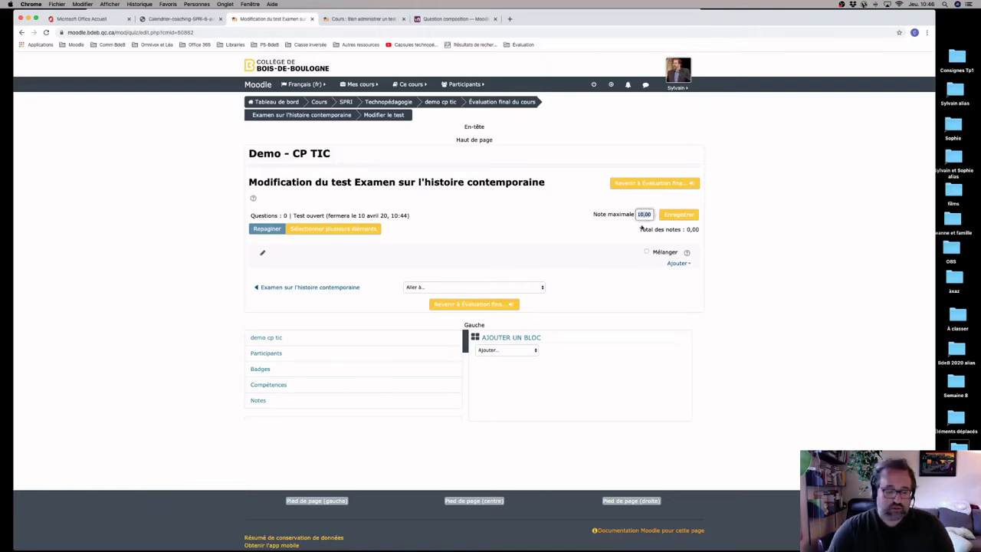
{"action": "type", "text": "20"}
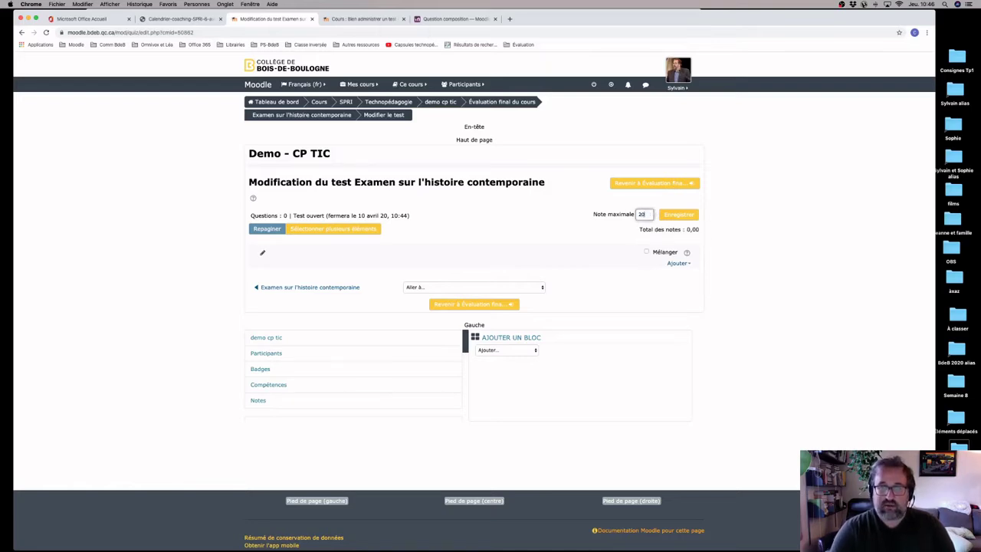
{"action": "left_click", "coordinate": [677, 214]}
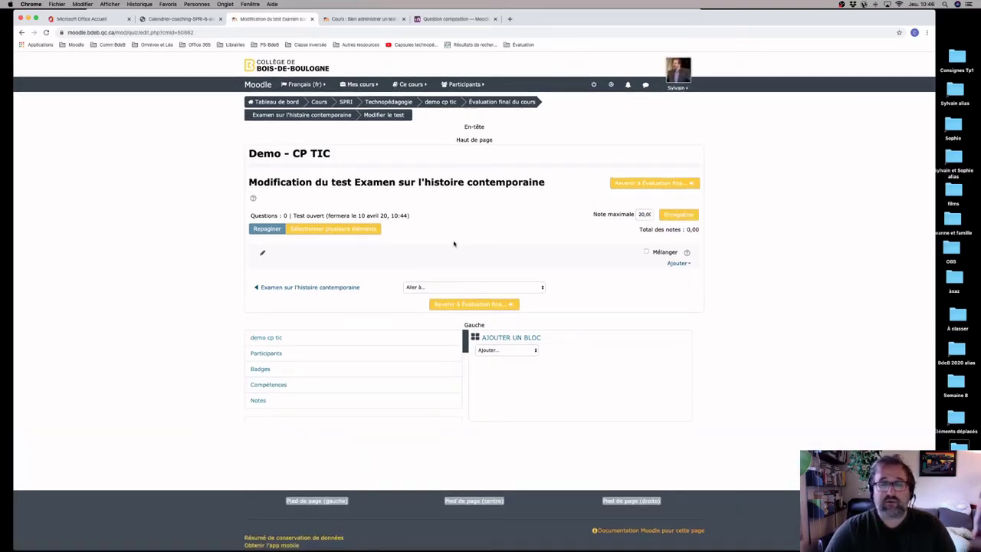
Add a new question of type Composition to the test
{"action": "left_click", "coordinate": [688, 266]}
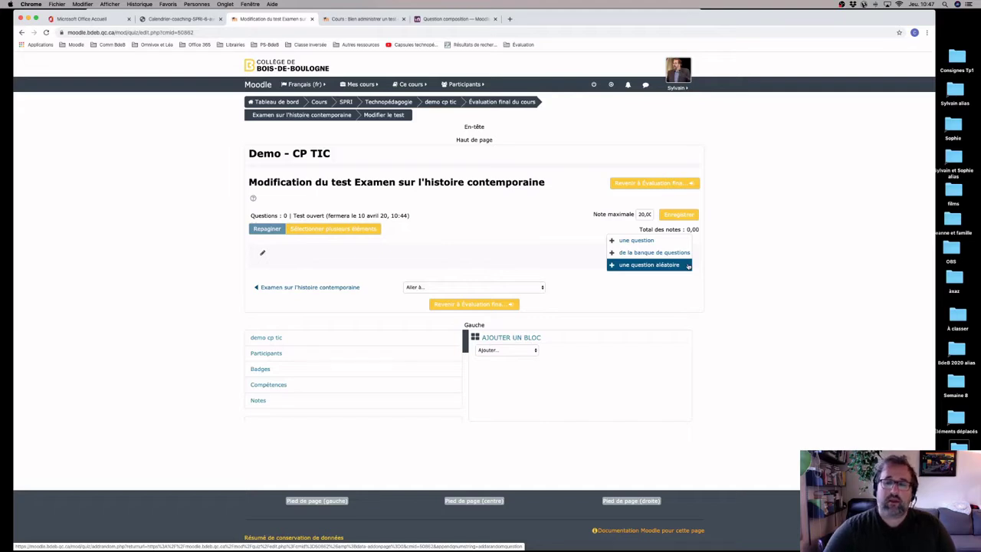
{"action": "left_click", "coordinate": [630, 242]}
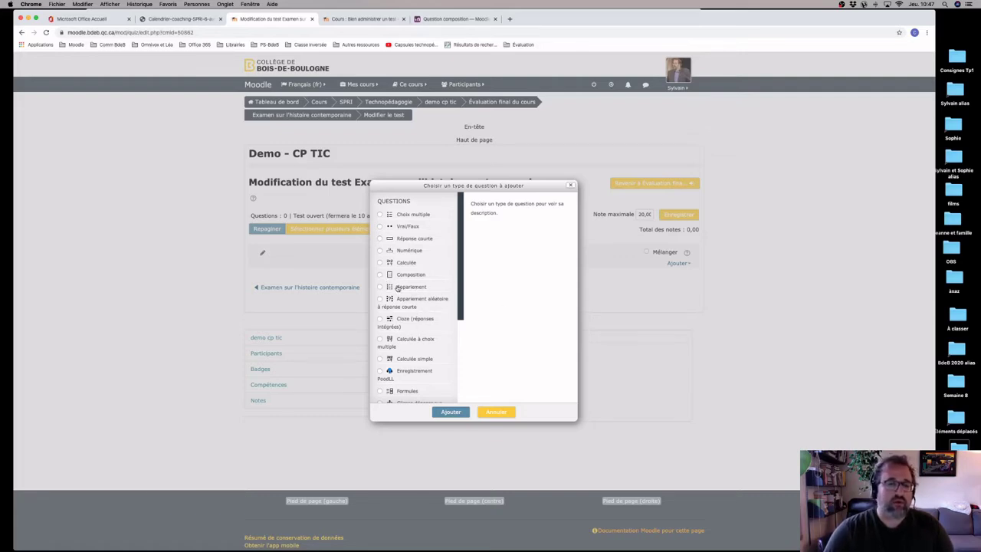
{"action": "scroll", "coordinate": [399, 288], "scroll_direction": "down", "scroll_amount": 2}
{"action": "scroll", "coordinate": [398, 288], "scroll_direction": "up", "scroll_amount": 2}
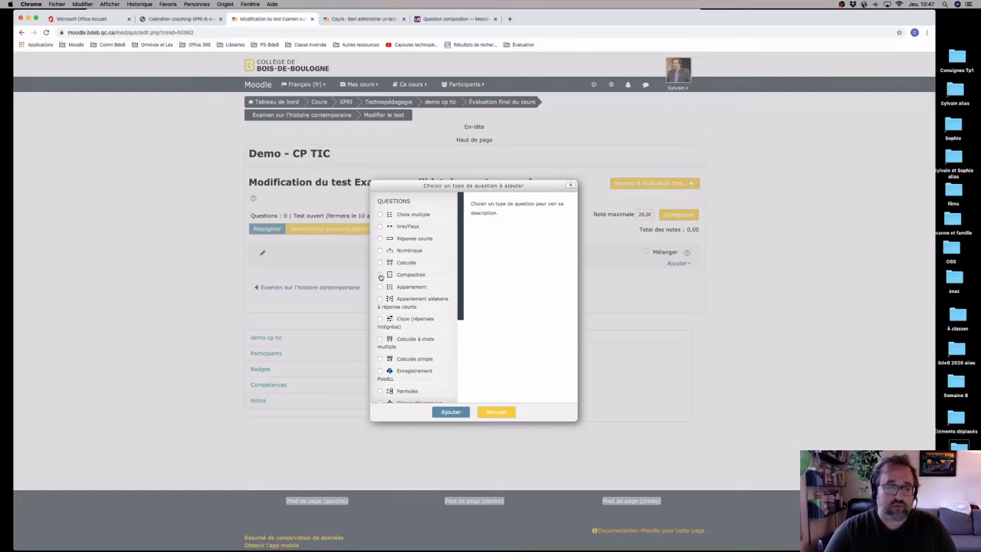
{"action": "left_click", "coordinate": [381, 277]}
{"action": "left_click", "coordinate": [459, 412]}
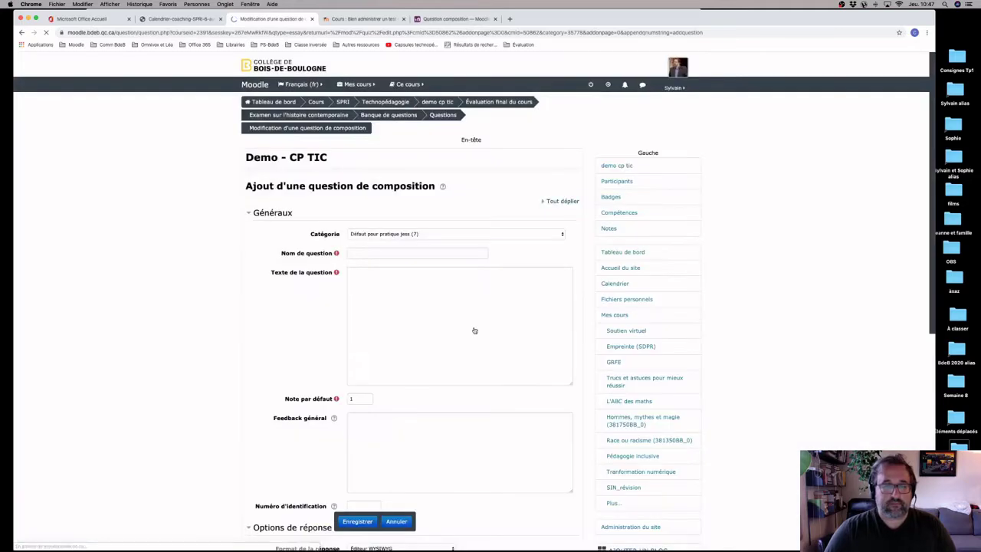
Name the composition question "Conseil de sécurité de l'ONU"
{"action": "left_click", "coordinate": [367, 254]}
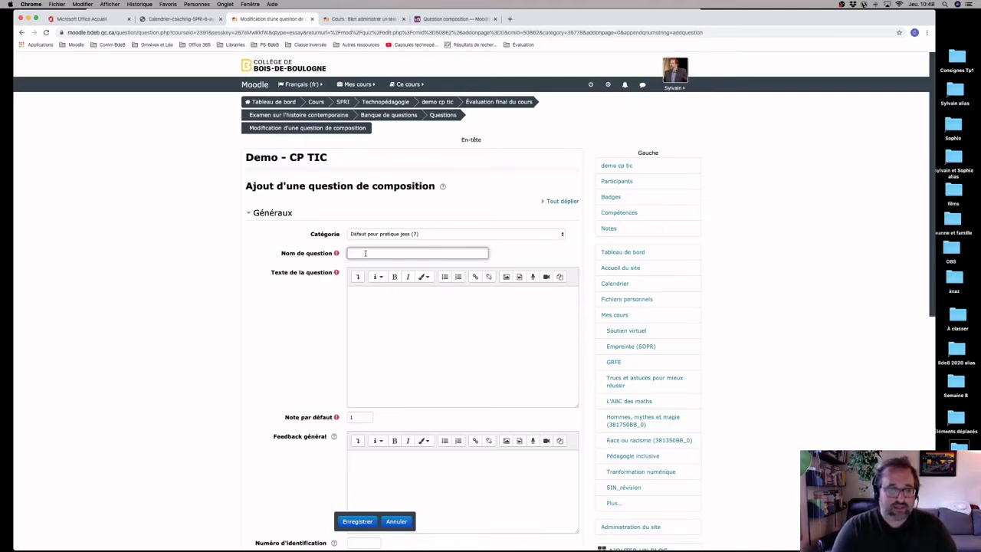
{"action": "type", "text": "Conseil de sé"}
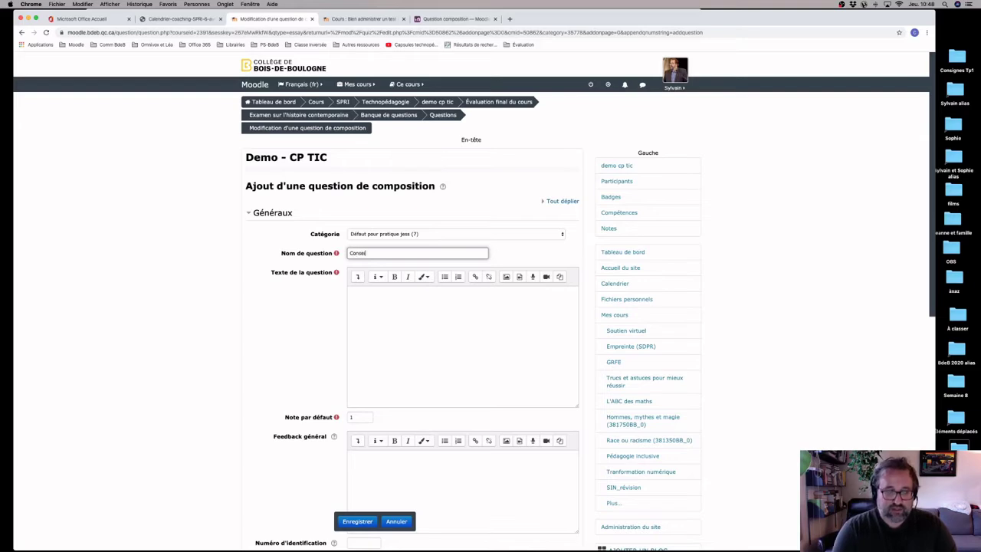
{"action": "type", "text": "curit"}
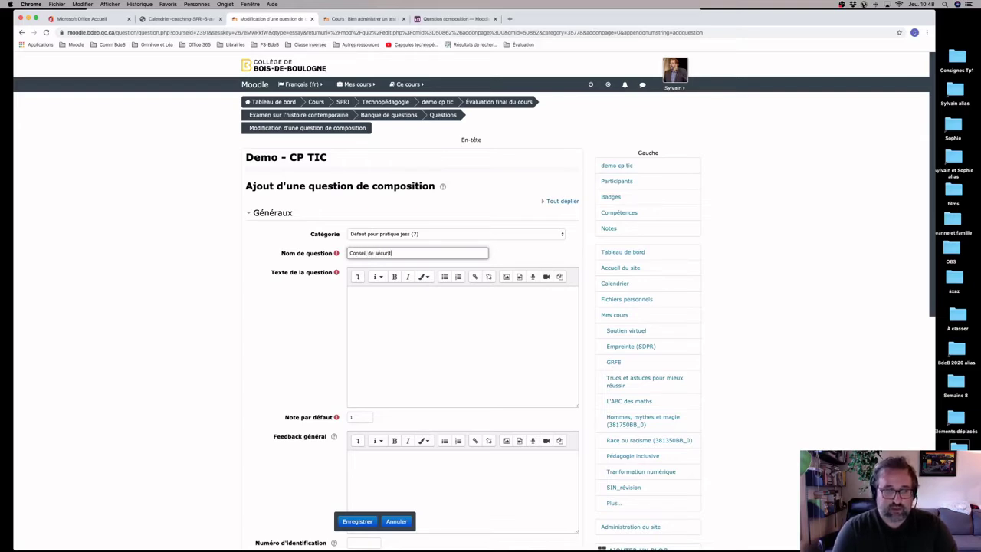
{"action": "type", "text": "é de l'ONU"}
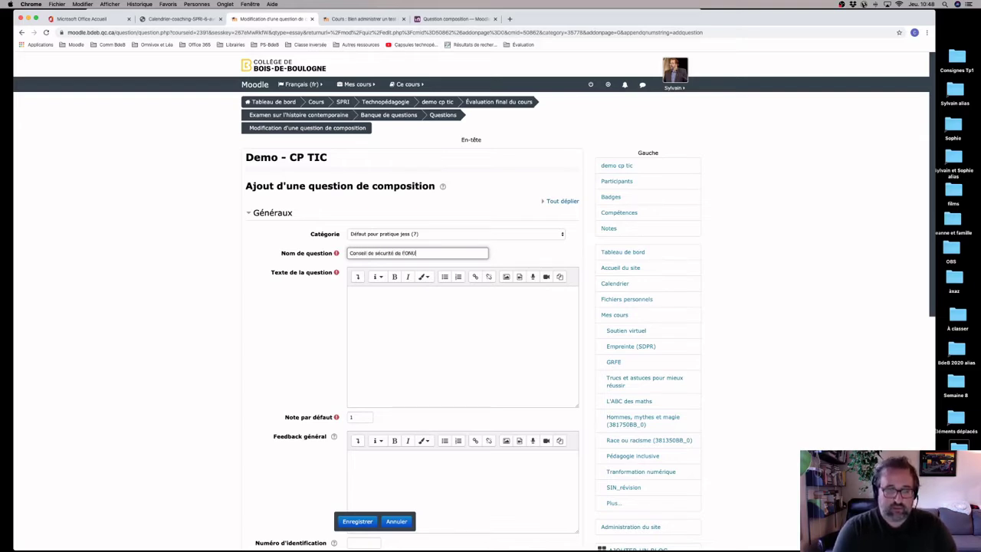
Enter the question text "Expliquez les raisons pour lesquelles il y a cinq membres sur le Conseil de sécurité de l'ONU ?"
{"action": "left_click", "coordinate": [377, 297]}
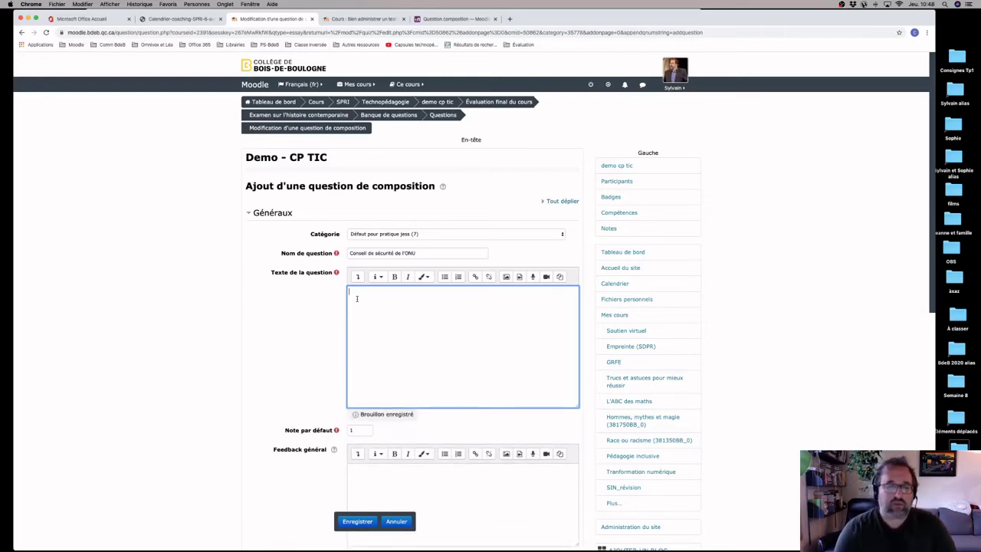
{"action": "type", "text": "Expliquez"}
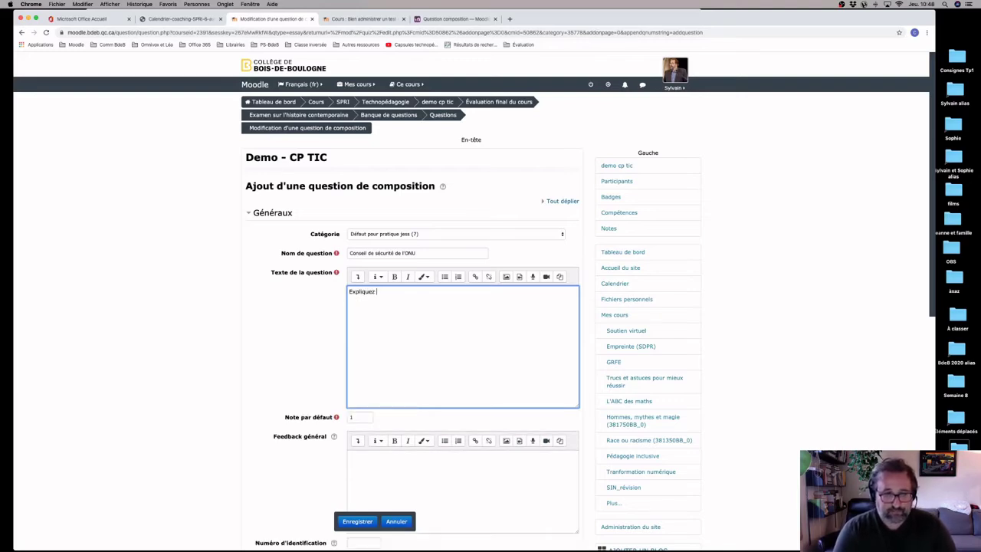
{"action": "type", "text": " les"}
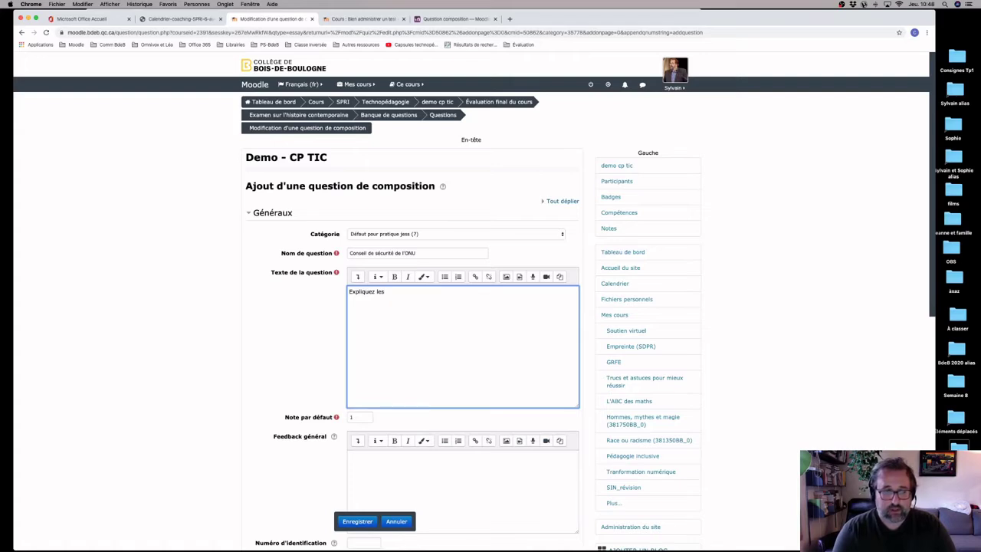
{"action": "type", "text": " raisons pour"}
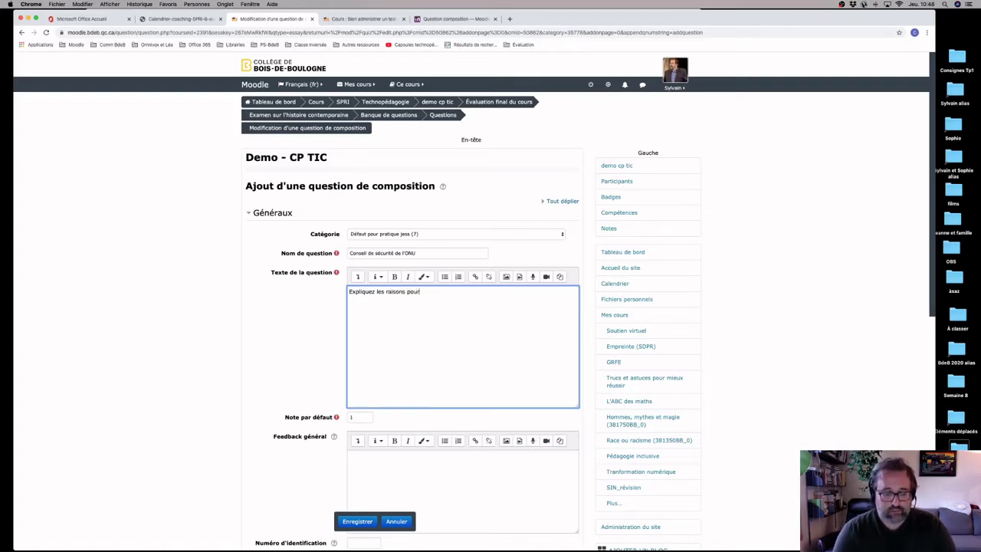
{"action": "type", "text": " lesquelles"}
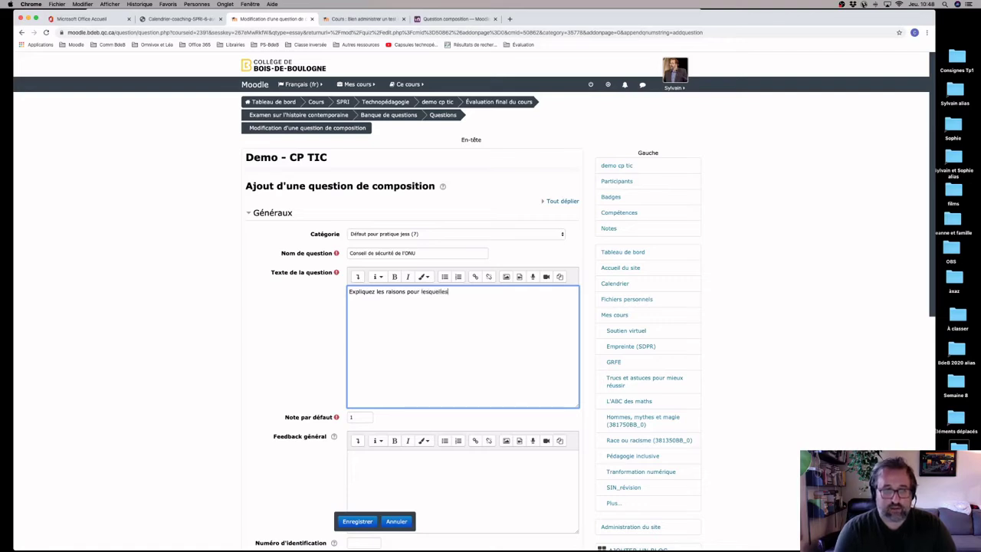
{"action": "type", "text": " il y a c"}
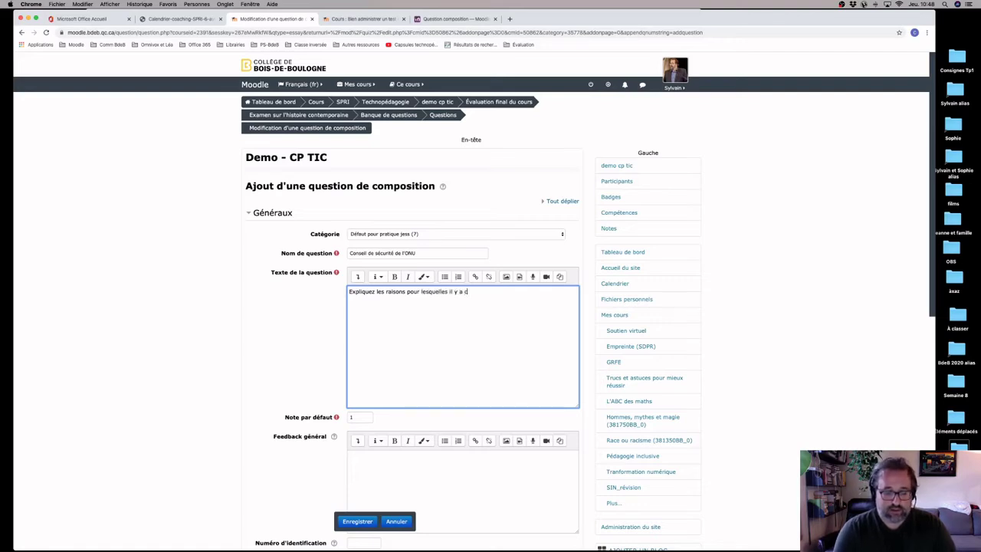
{"action": "type", "text": "inq membre"}
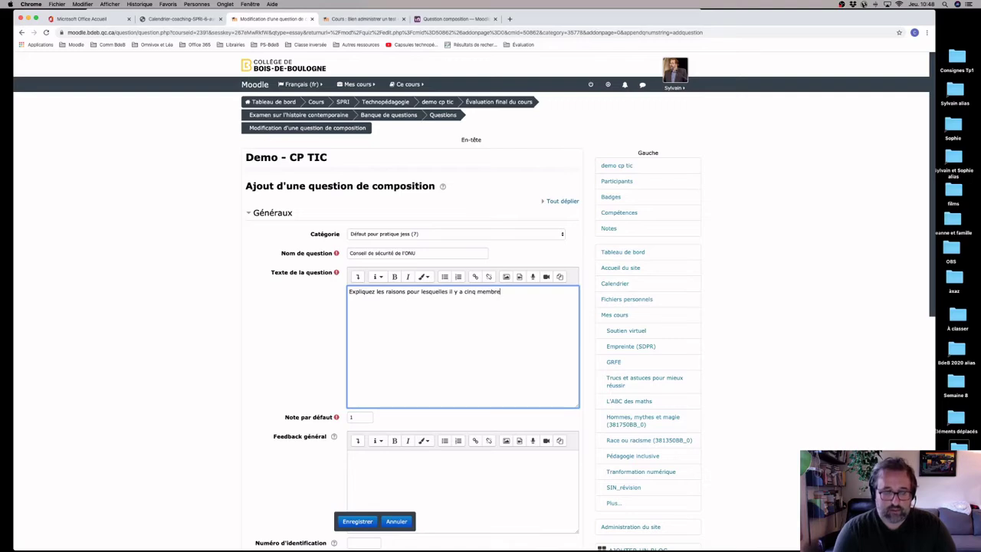
{"action": "type", "text": "s sur le "}
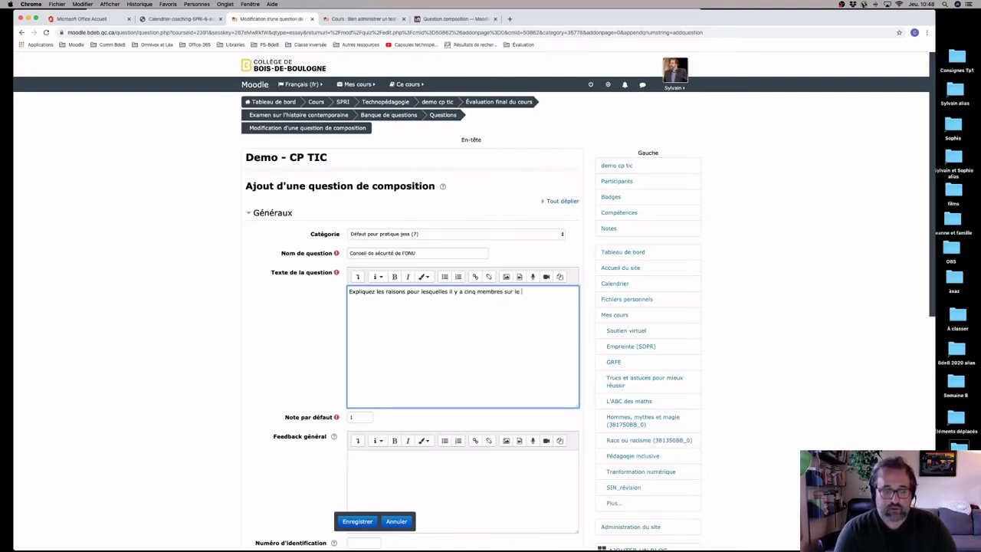
{"action": "type", "text": "Conseil de "}
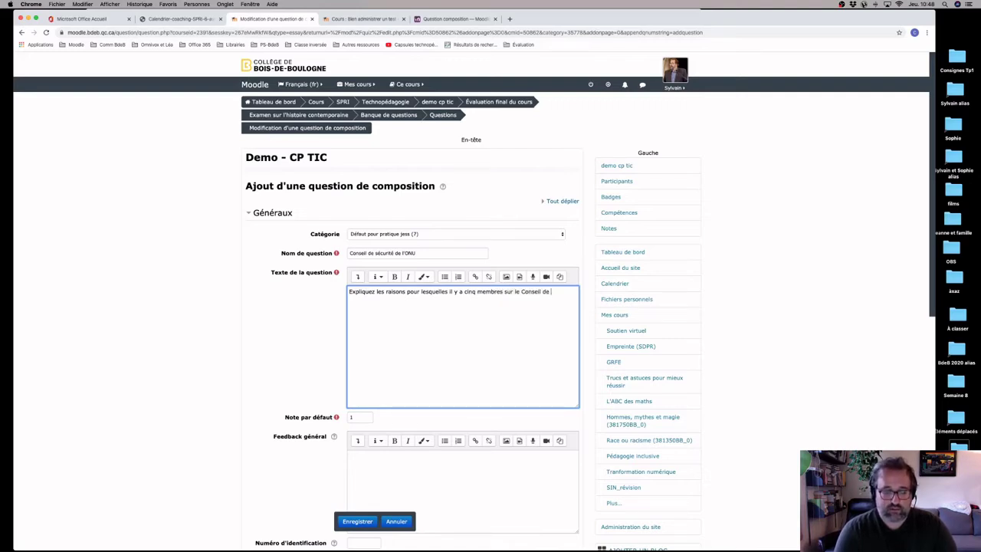
{"action": "type", "text": "sécurité de "}
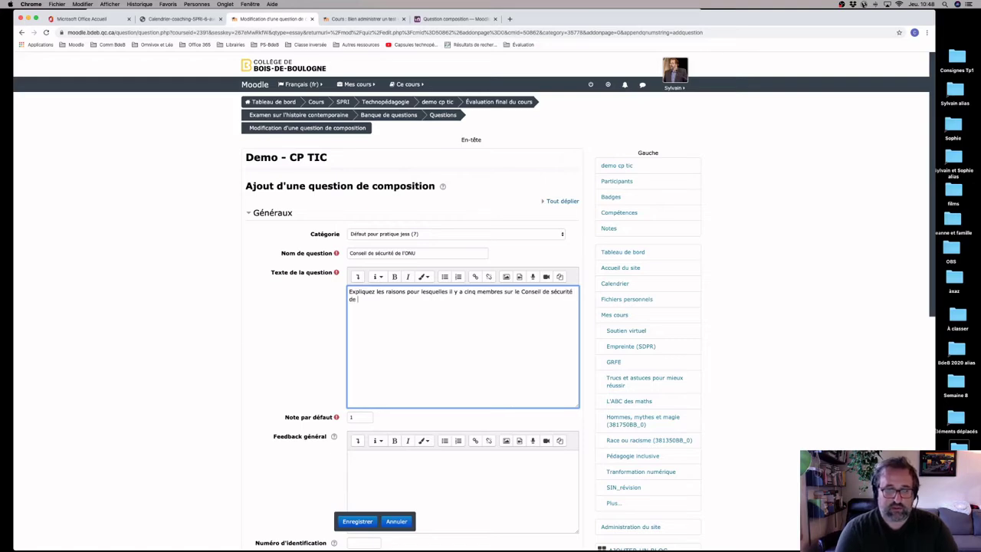
{"action": "type", "text": "l'ONU "}
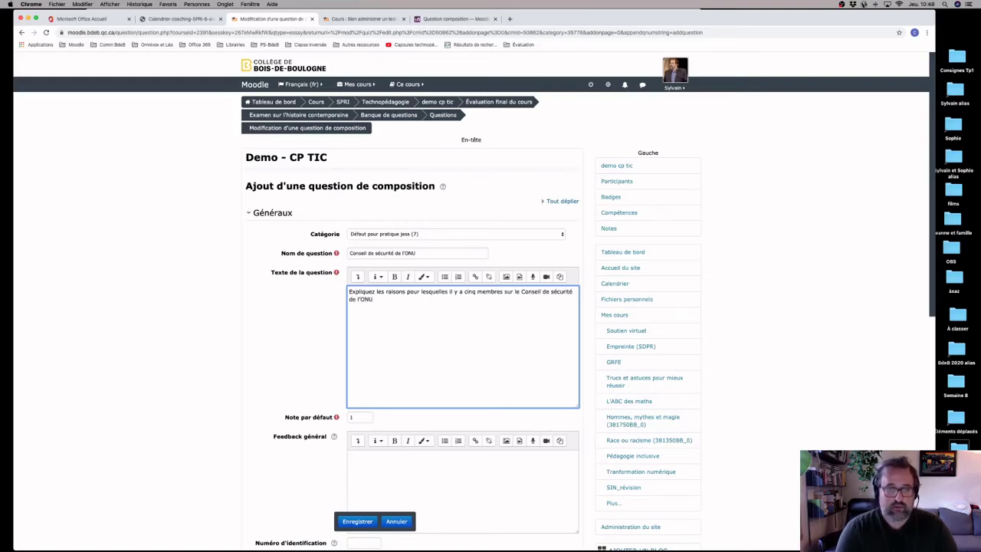
{"action": "type", "text": "?"}
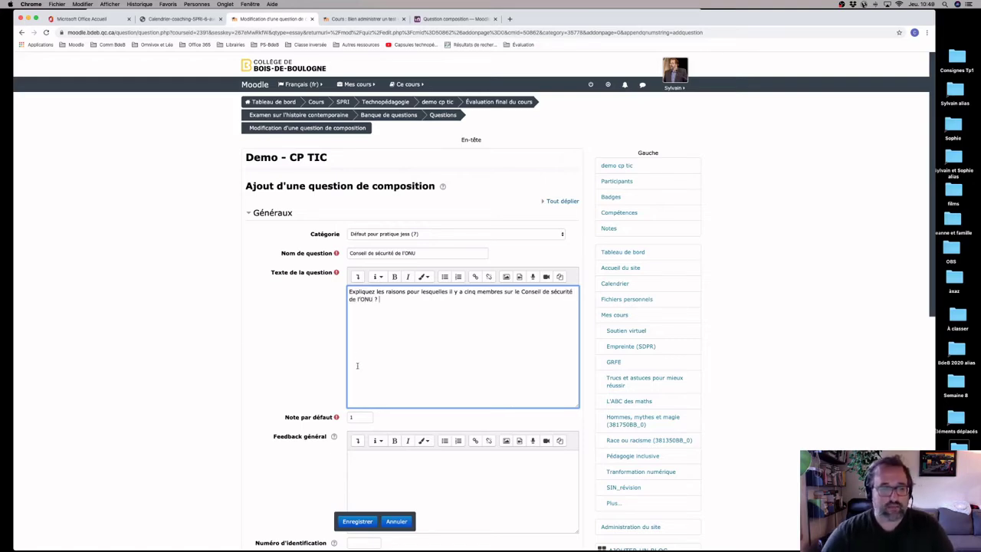
Set the question's default grade (Note par défaut) to 5
{"action": "scroll", "coordinate": [356, 365], "scroll_direction": "down", "scroll_amount": 2}
{"action": "double_click", "coordinate": [363, 363]}
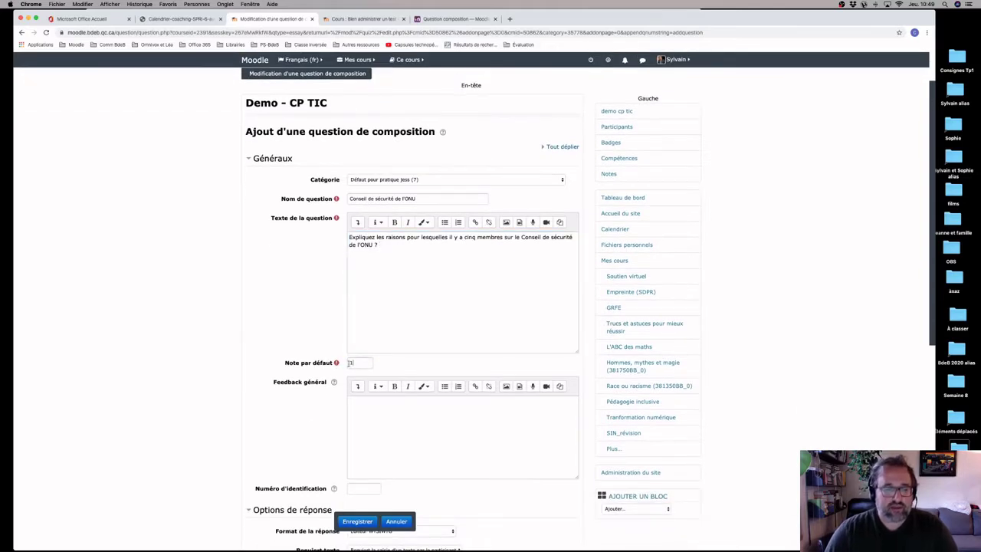
{"action": "type", "text": "5"}
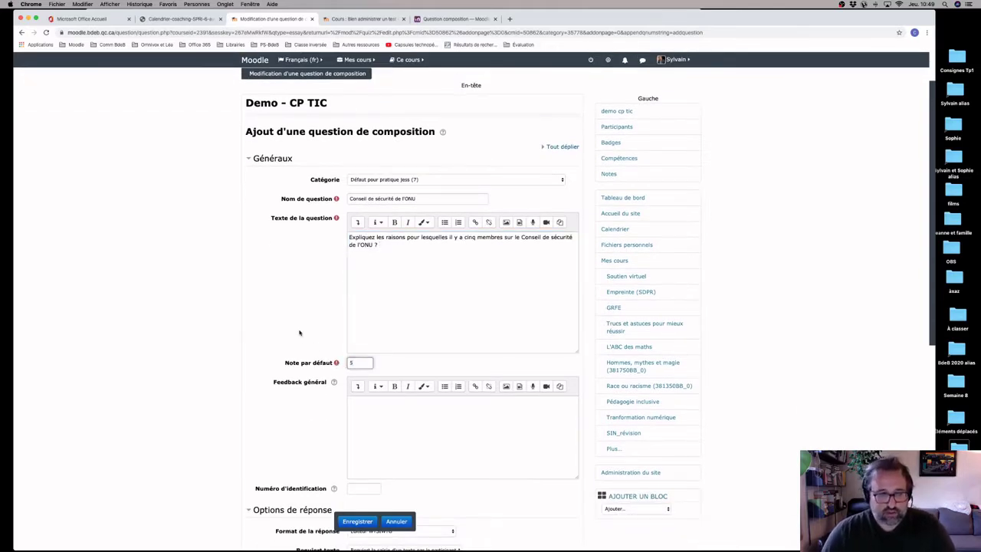
{"action": "left_click", "coordinate": [301, 333]}
Leave the general feedback empty and set the response field size (Taille du champ de saisie) to 10 lines
{"action": "scroll", "coordinate": [303, 336], "scroll_direction": "down", "scroll_amount": 3}
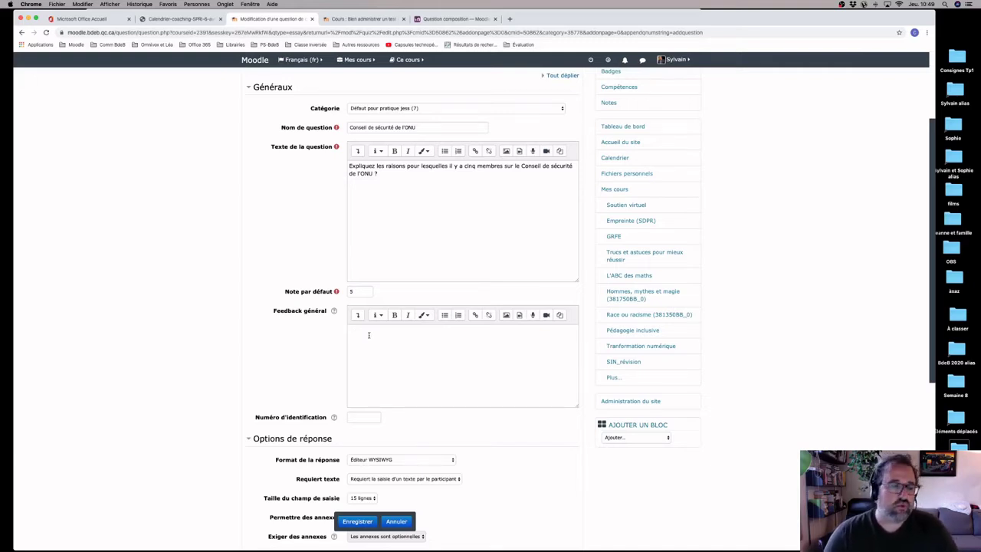
{"action": "left_click", "coordinate": [369, 333]}
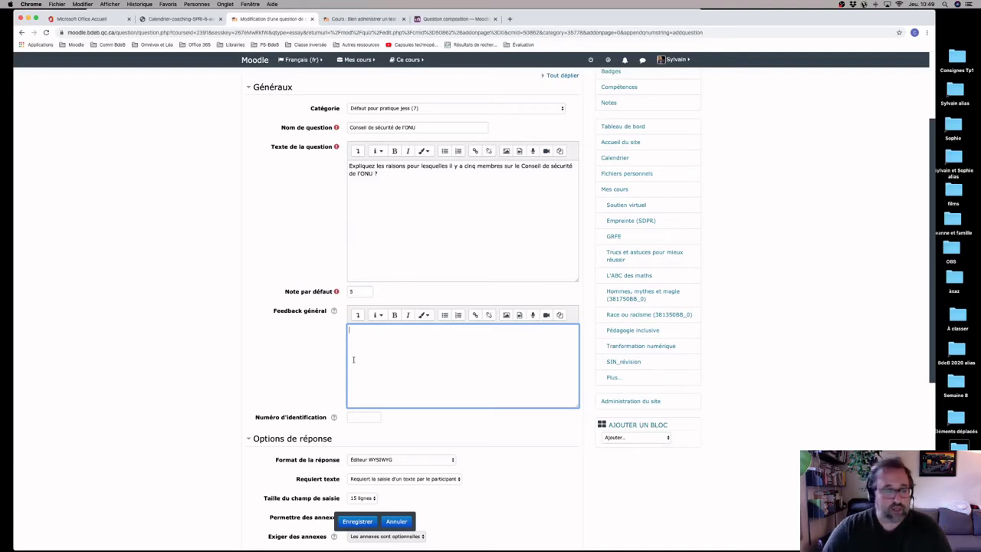
{"action": "scroll", "coordinate": [354, 359], "scroll_direction": "down", "scroll_amount": 5}
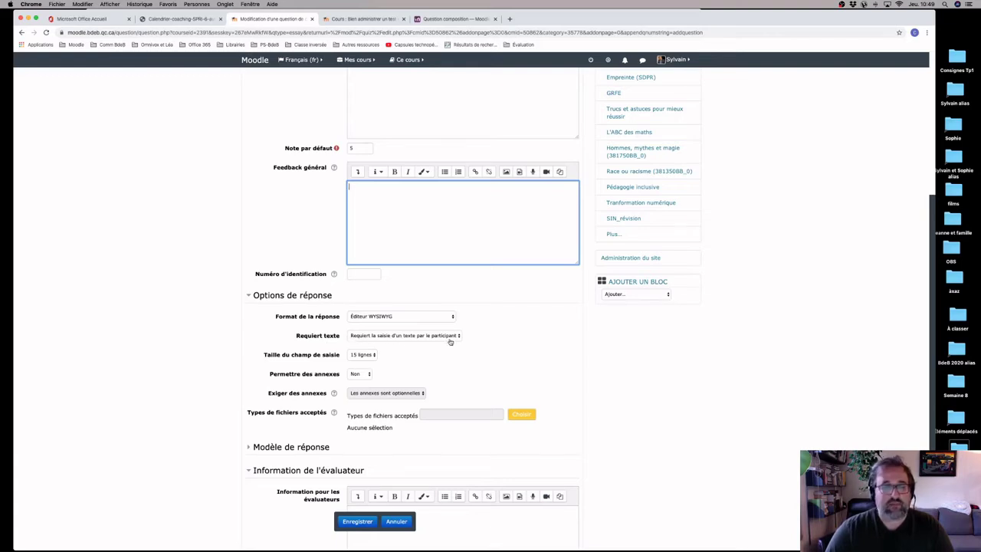
{"action": "left_click", "coordinate": [362, 355]}
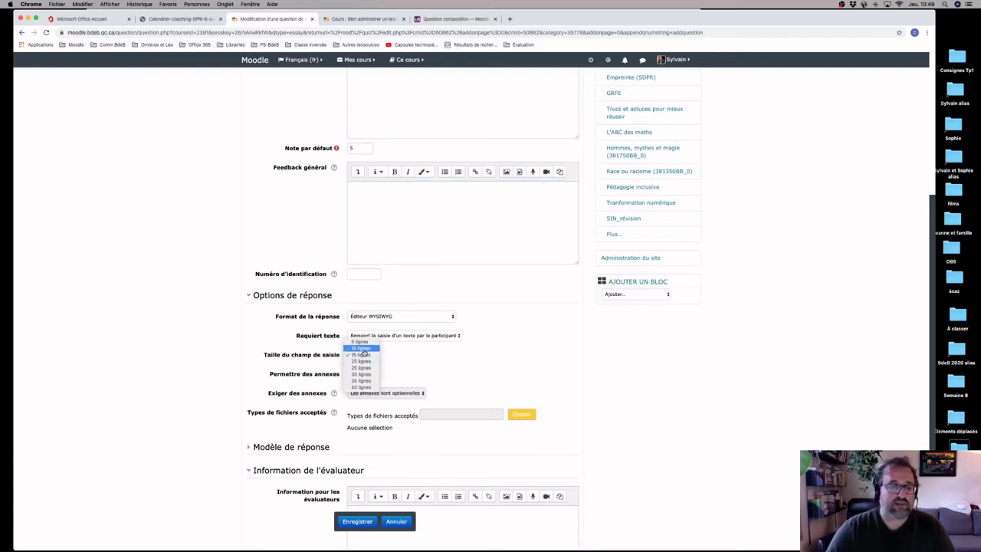
{"action": "left_click", "coordinate": [361, 348]}
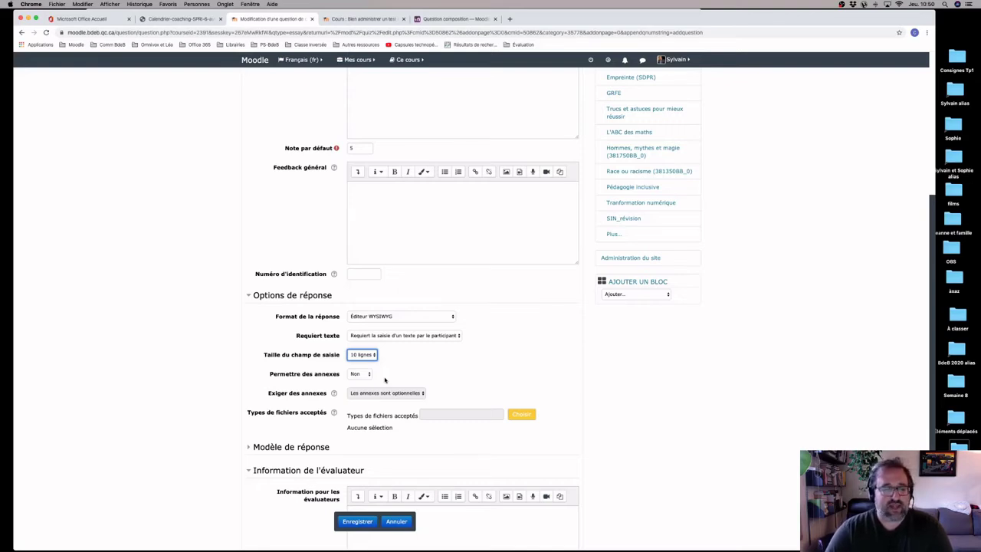
Draft a response template (Modèle de réponse) with the lines "Nommez les membres" and "Expliquez", and clear it
{"action": "scroll", "coordinate": [385, 379], "scroll_direction": "down", "scroll_amount": 3}
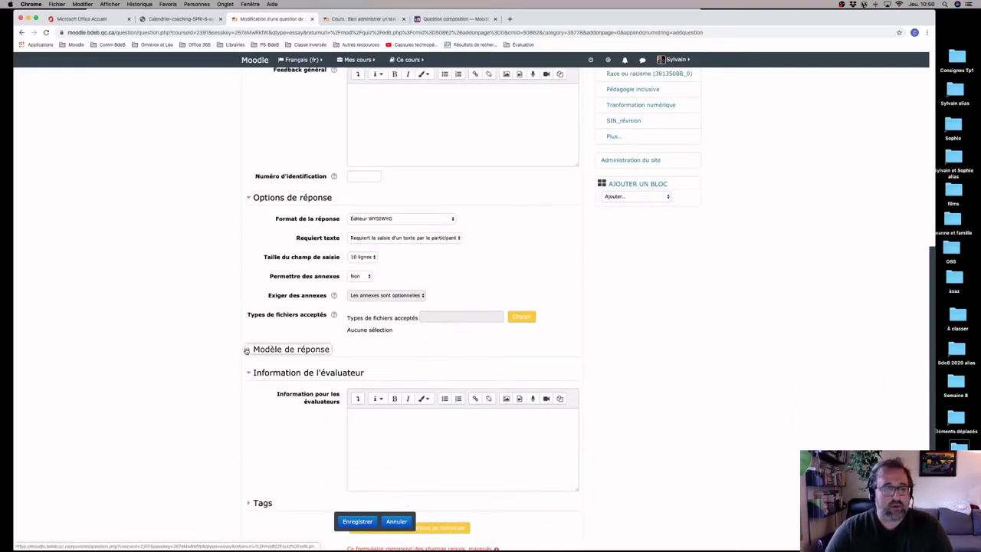
{"action": "left_click", "coordinate": [246, 350]}
{"action": "left_click", "coordinate": [380, 400]}
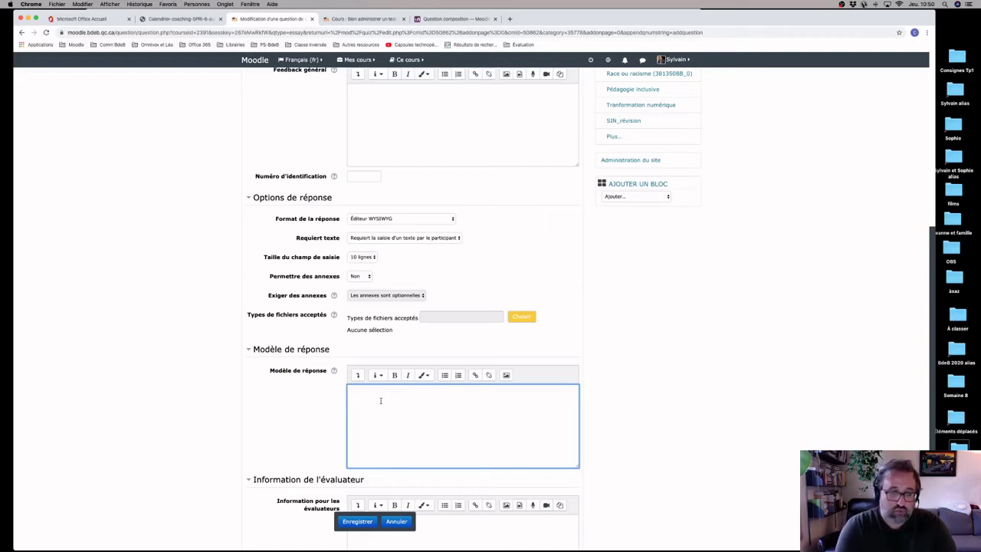
{"action": "type", "text": "Nomm"}
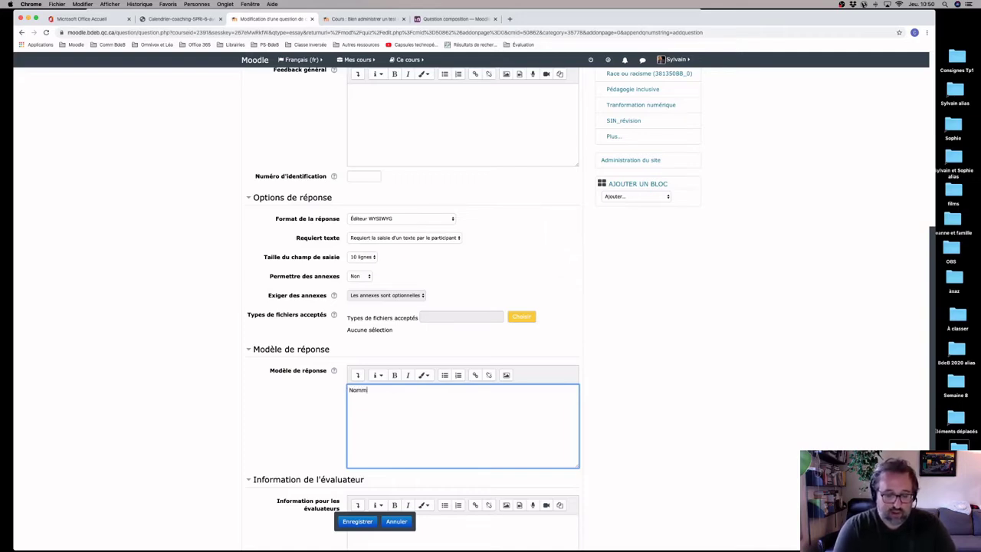
{"action": "type", "text": "ez les membres"}
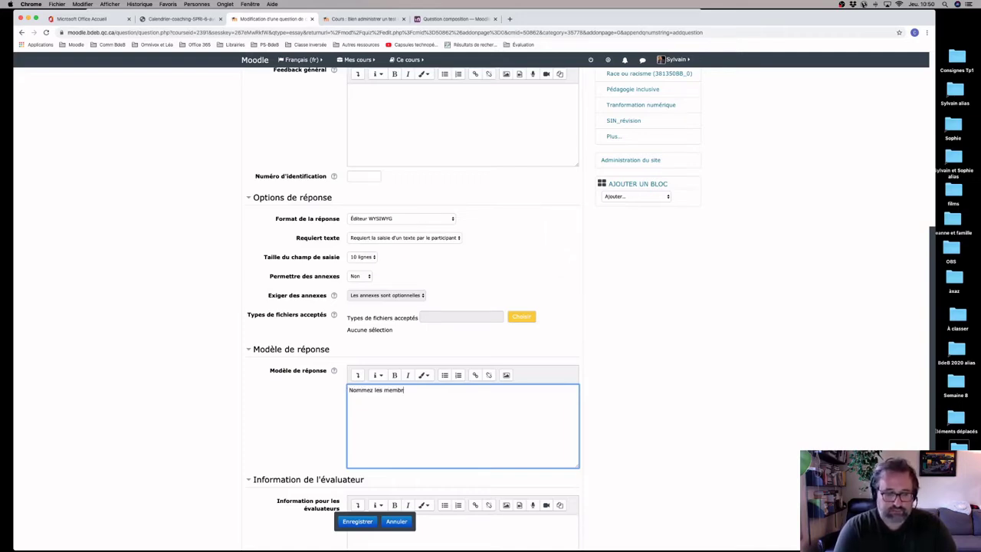
{"action": "key", "text": "Return"}
{"action": "key", "text": "Return"}
{"action": "type", "text": "Expliquez"}
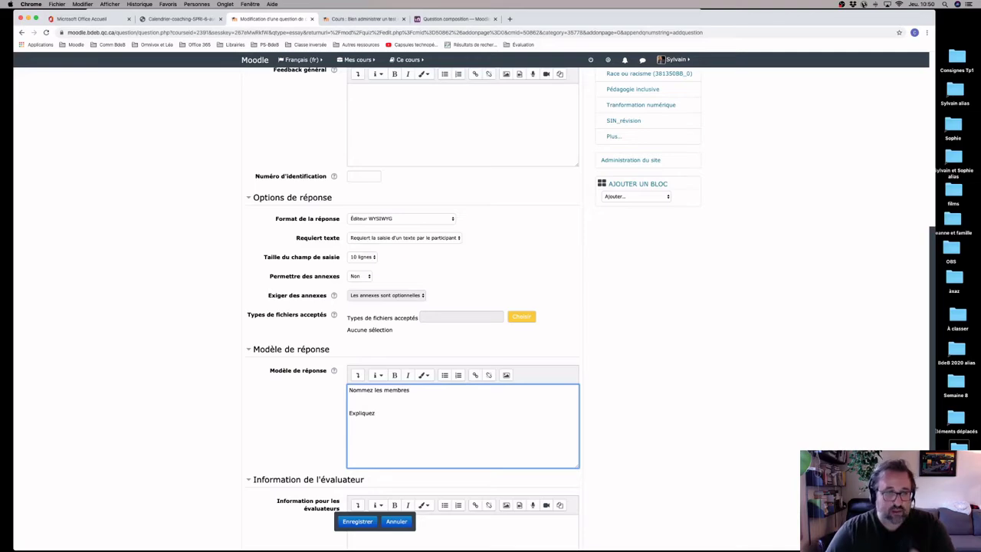
{"action": "key", "text": "ctrl+a"}
{"action": "key", "text": "BackSpace"}
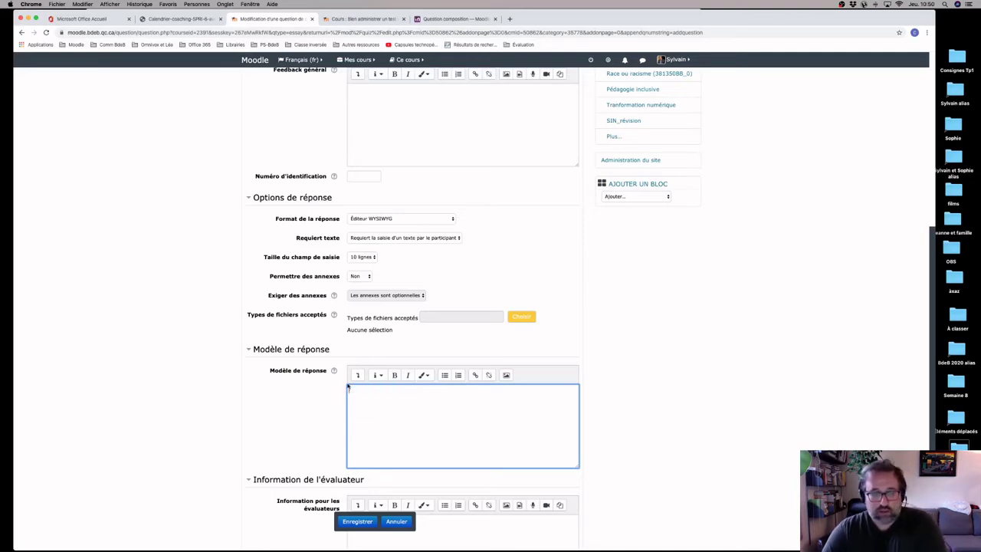
Save the composition question while continuing to edit it, and save it again to return to the test's question list
{"action": "scroll", "coordinate": [277, 409], "scroll_direction": "down", "scroll_amount": 5}
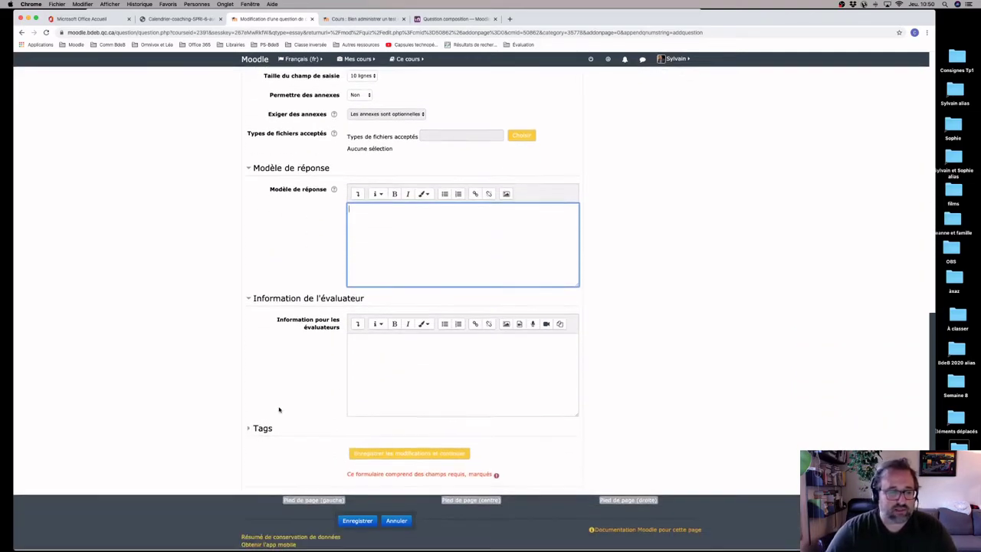
{"action": "left_click", "coordinate": [423, 466]}
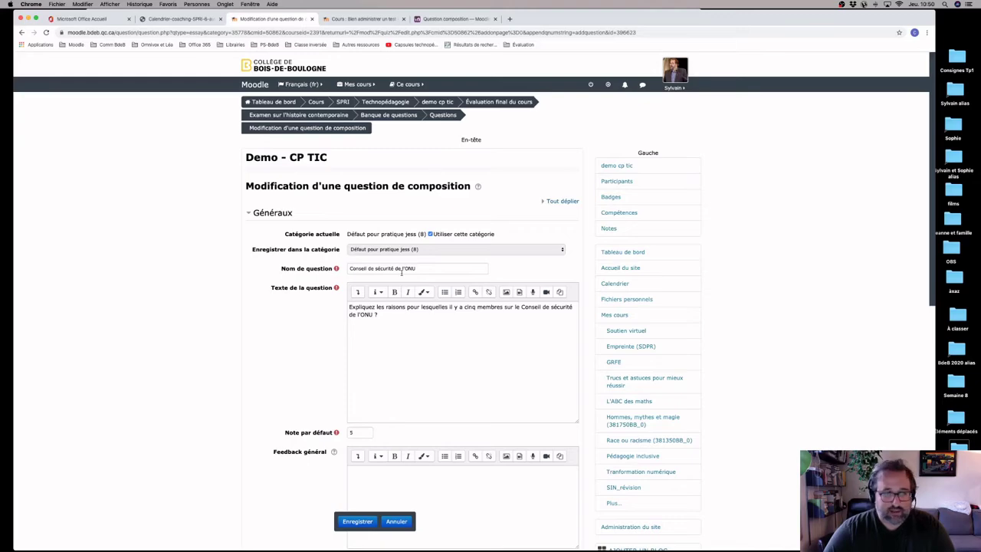
{"action": "scroll", "coordinate": [402, 287], "scroll_direction": "down", "scroll_amount": 10}
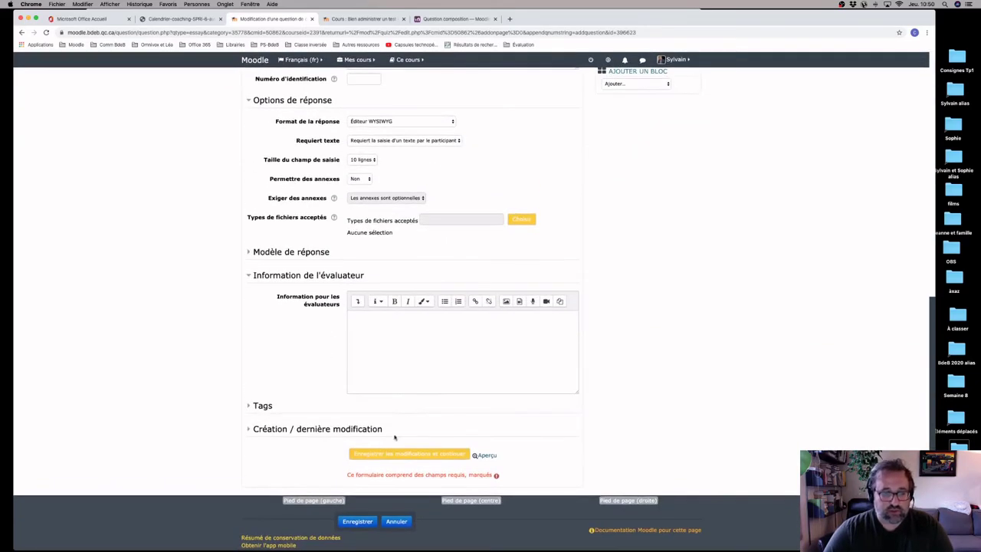
{"action": "left_click", "coordinate": [365, 528]}
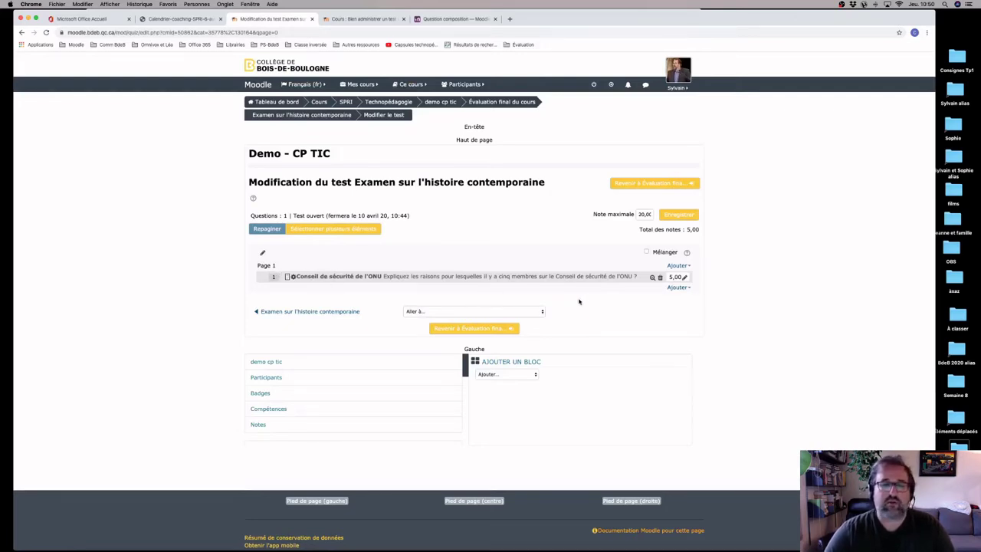
Add the questions "Guerre civile d'Espagne", "Guerre Algérie" and "Deuxième guerre mondiale" from the question bank to the test
{"action": "left_click", "coordinate": [679, 288]}
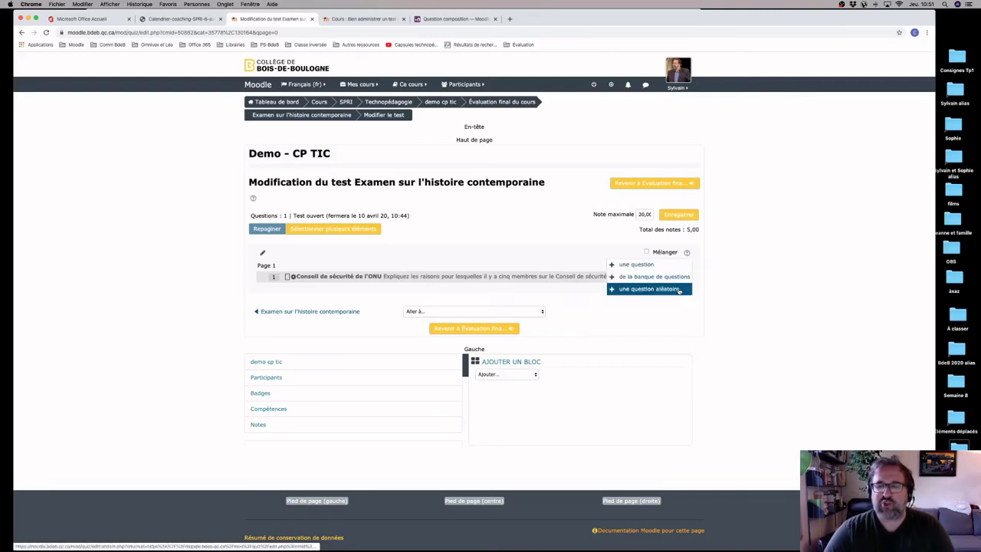
{"action": "left_click", "coordinate": [613, 277]}
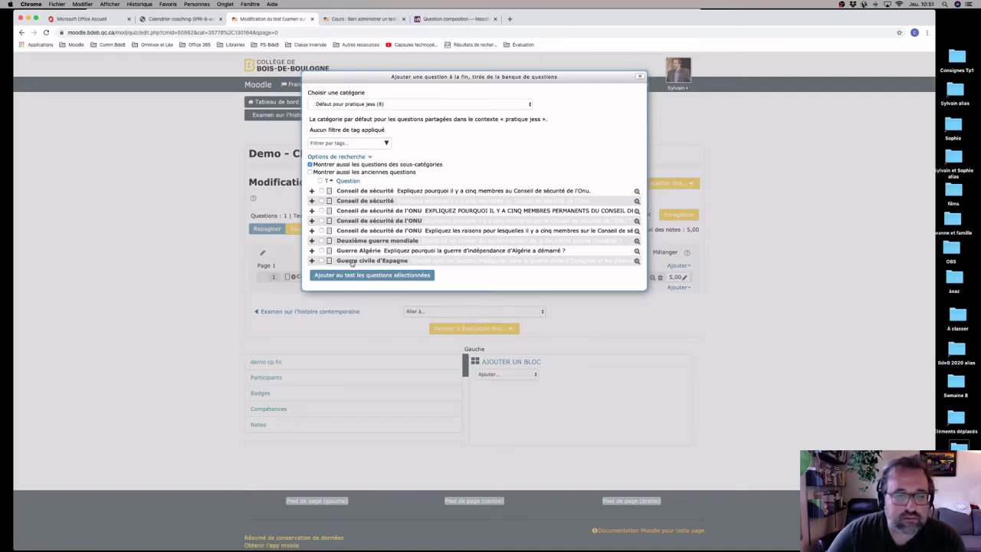
{"action": "left_click", "coordinate": [322, 260]}
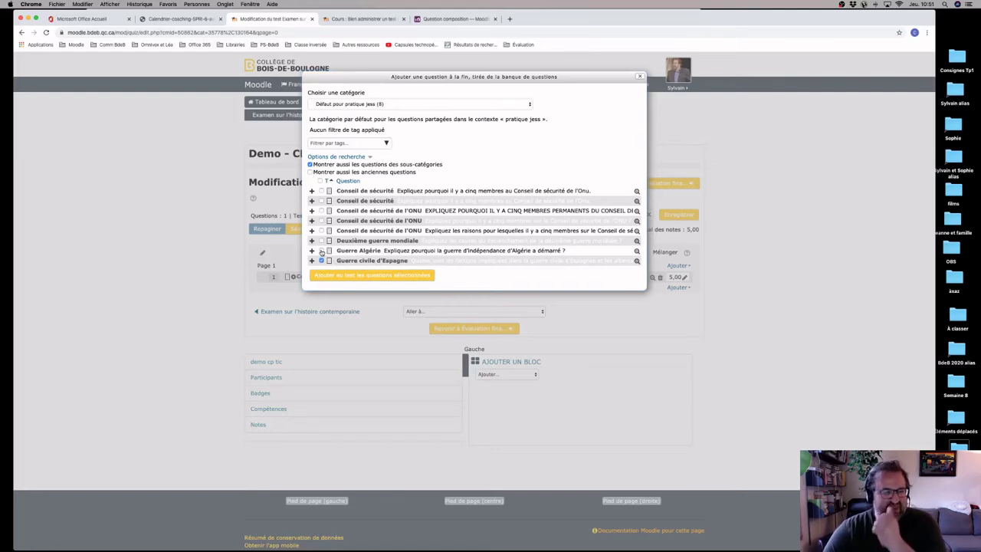
{"action": "left_click", "coordinate": [322, 252]}
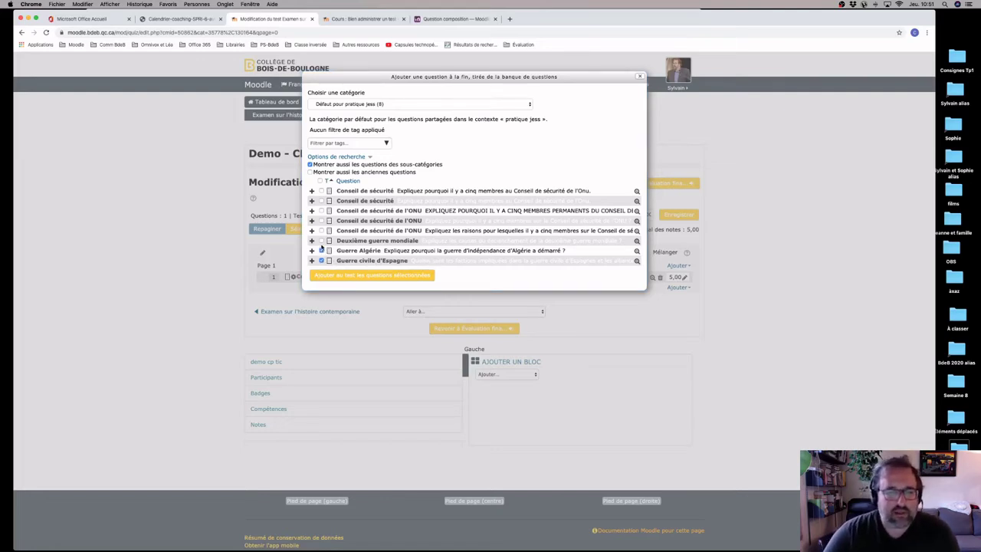
{"action": "left_click", "coordinate": [321, 241]}
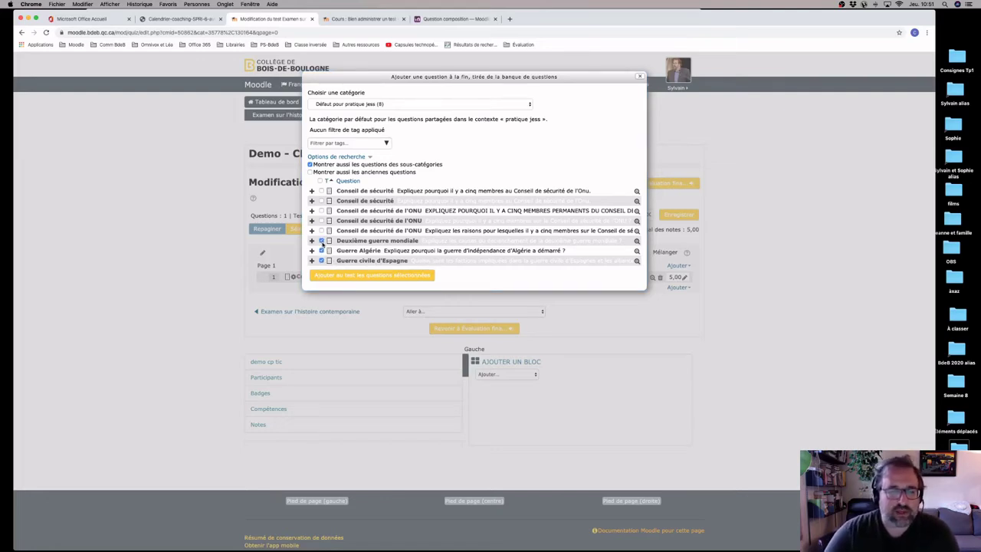
{"action": "left_click", "coordinate": [358, 275]}
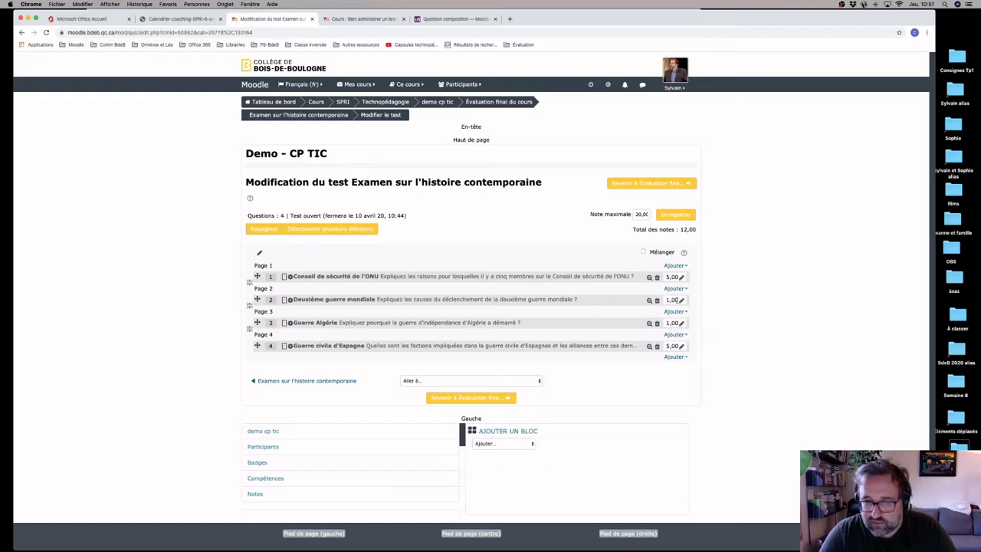
Set the grades of the "Deuxième guerre mondiale" and "Guerre Algérie" questions to 5 each
{"action": "left_click", "coordinate": [680, 301]}
{"action": "type", "text": "5"}
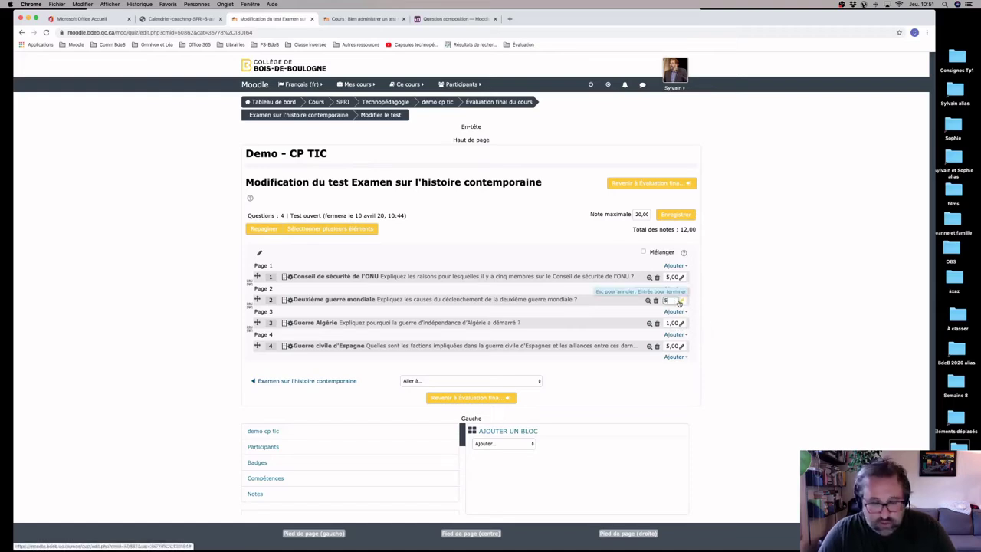
{"action": "key", "text": "Return"}
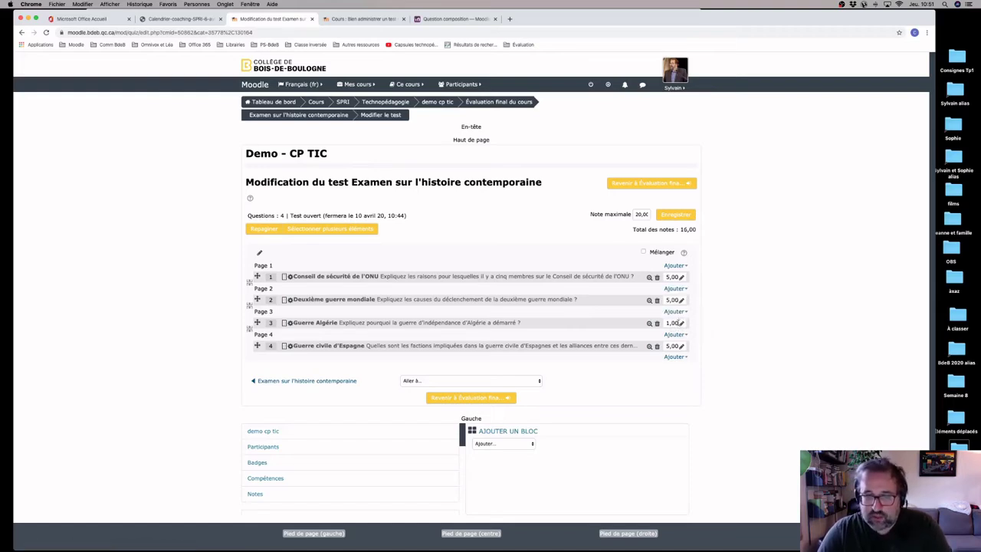
{"action": "left_click", "coordinate": [681, 324]}
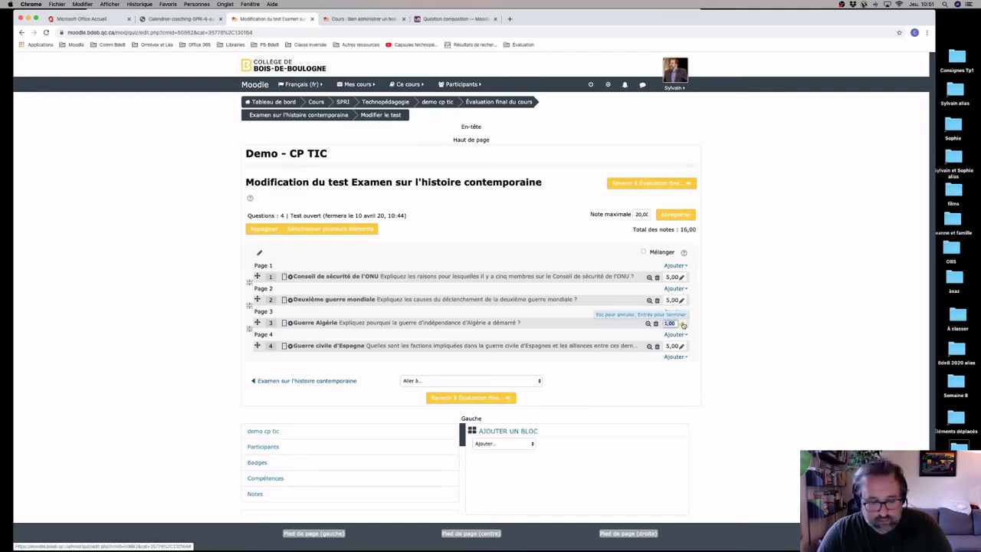
{"action": "type", "text": "5"}
{"action": "key", "text": "Return"}
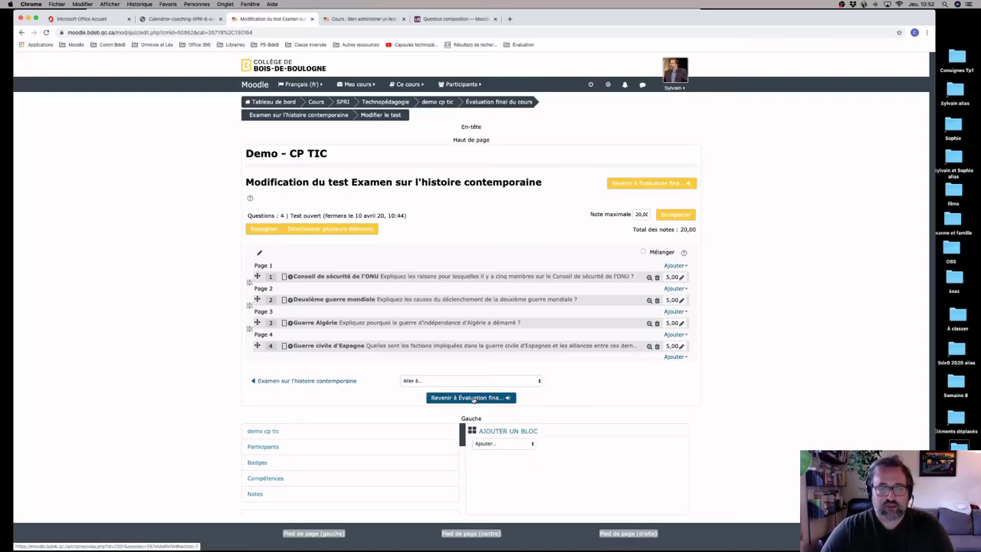
Return to the course section, open the contemporary history exam under "Évaluation final du cours" and start a timed attempt
{"action": "left_click", "coordinate": [473, 399]}
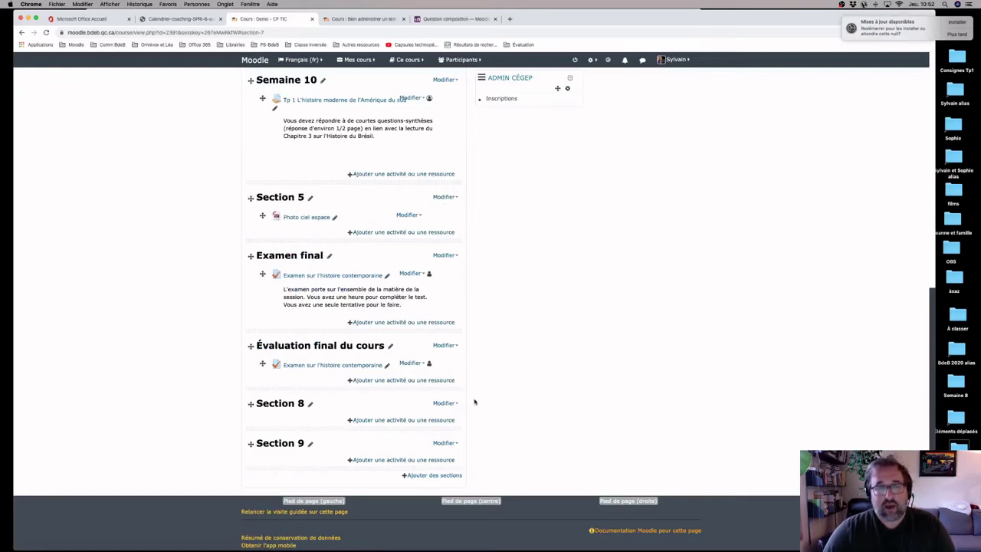
{"action": "left_click", "coordinate": [313, 366]}
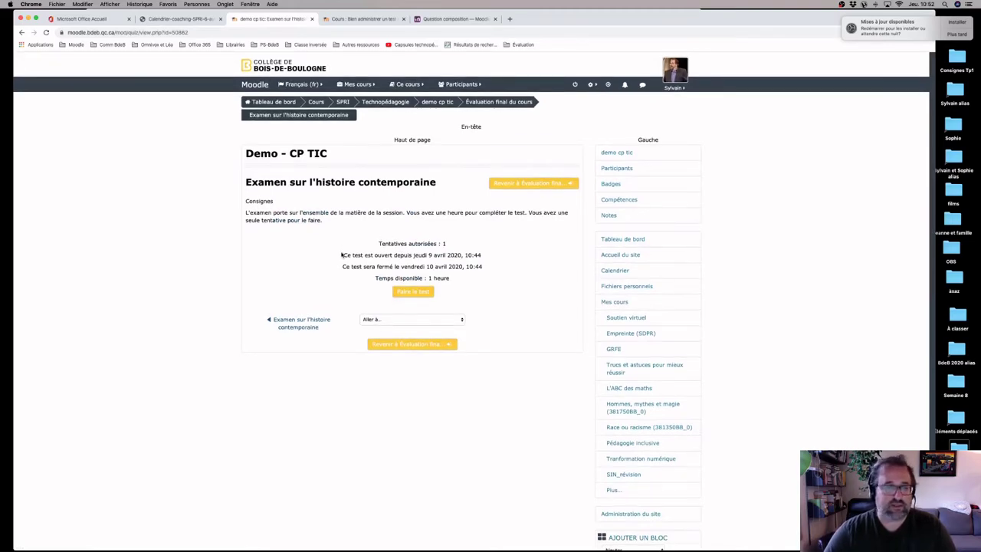
{"action": "left_click", "coordinate": [428, 295]}
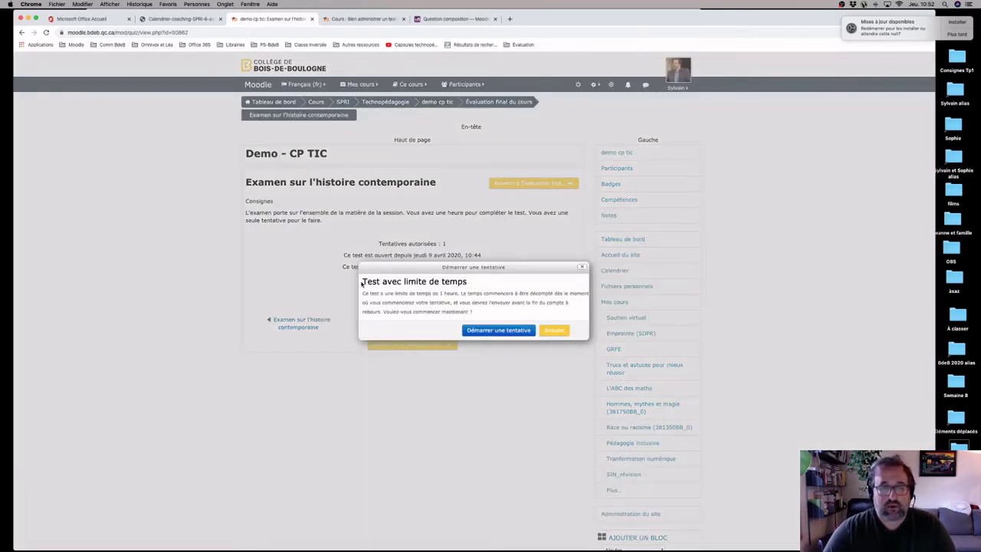
{"action": "left_click", "coordinate": [491, 330]}
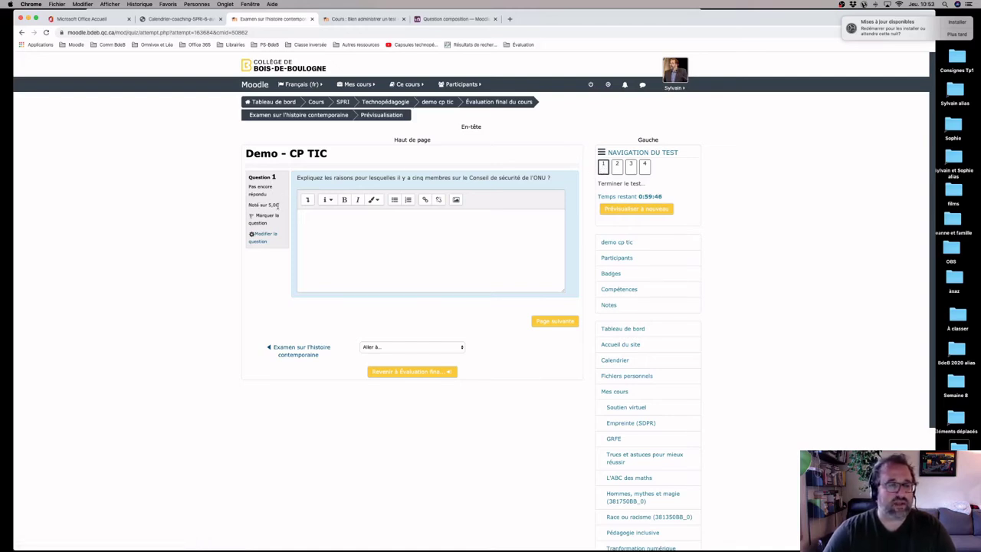
Answer question 1 with "dddddddd" and question 2 with "ddddd", and continue to question 3
{"action": "left_click", "coordinate": [327, 221]}
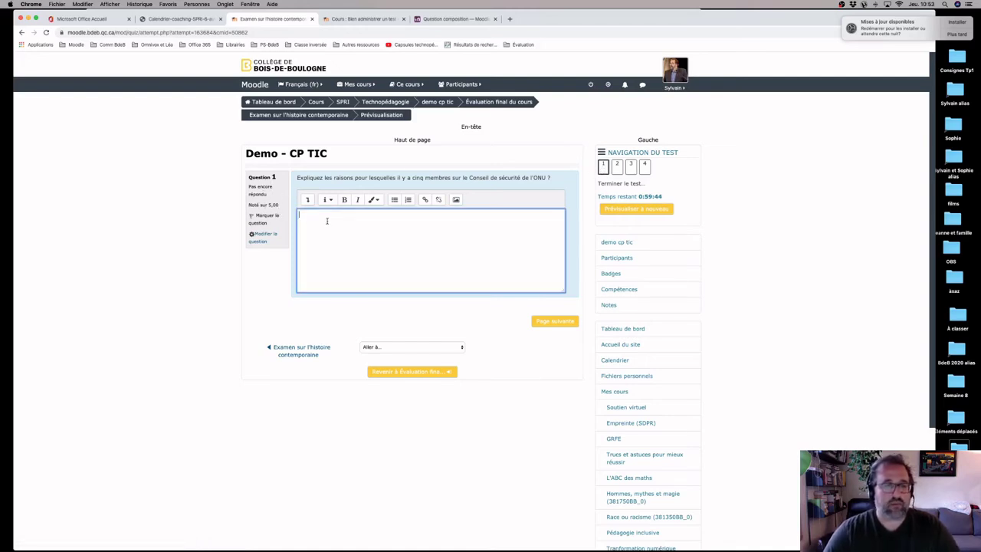
{"action": "type", "text": "dddddddd"}
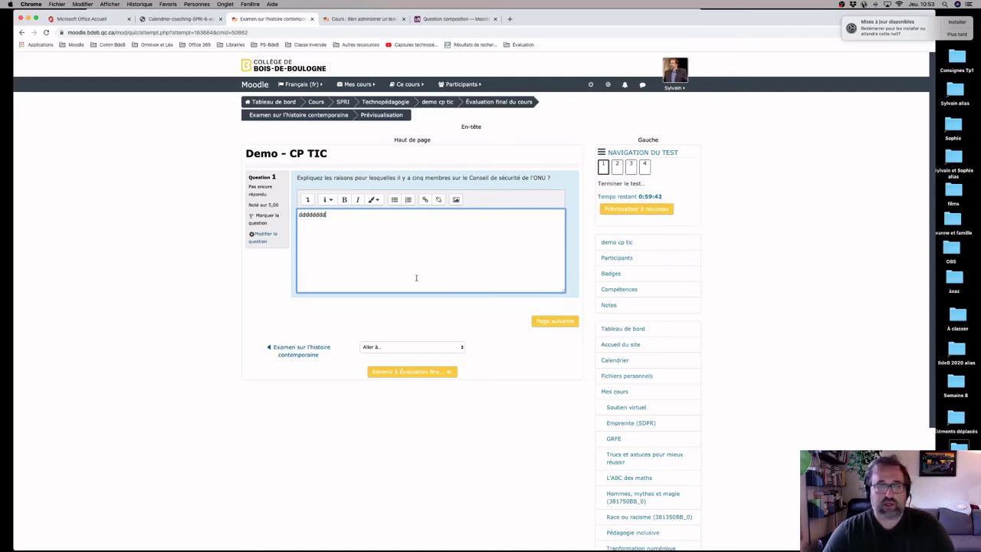
{"action": "left_click", "coordinate": [447, 314]}
{"action": "left_click", "coordinate": [544, 322]}
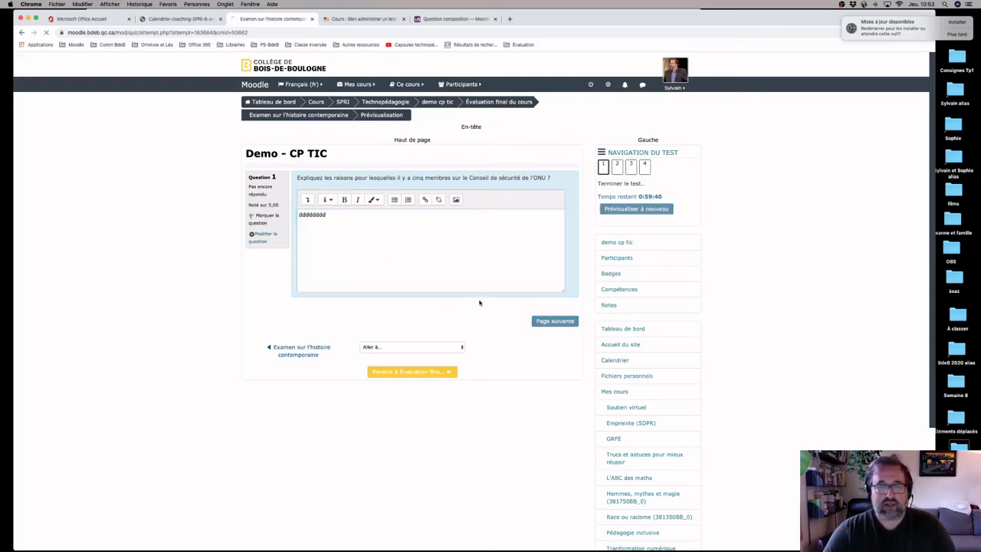
{"action": "left_click", "coordinate": [417, 232]}
{"action": "type", "text": "ddddd"}
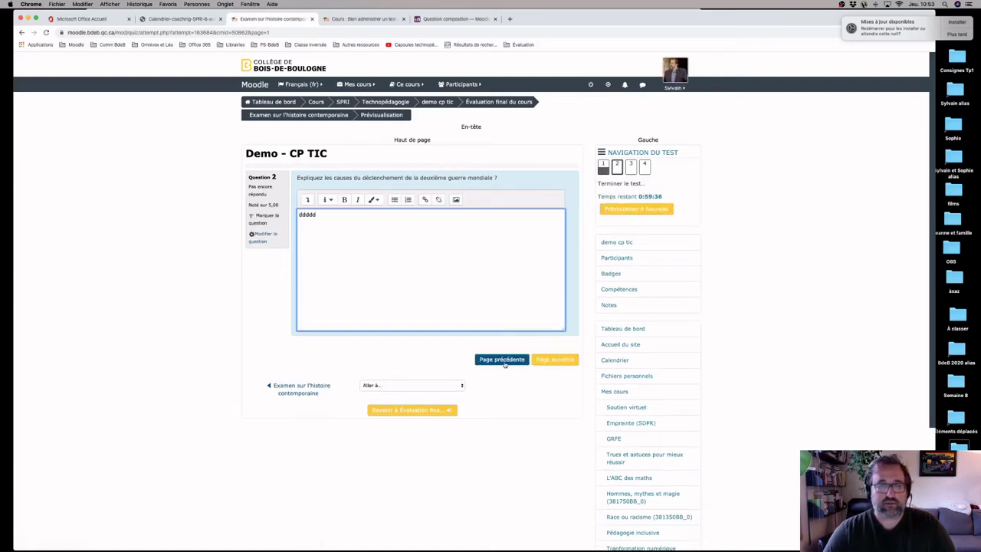
{"action": "left_click", "coordinate": [548, 363]}
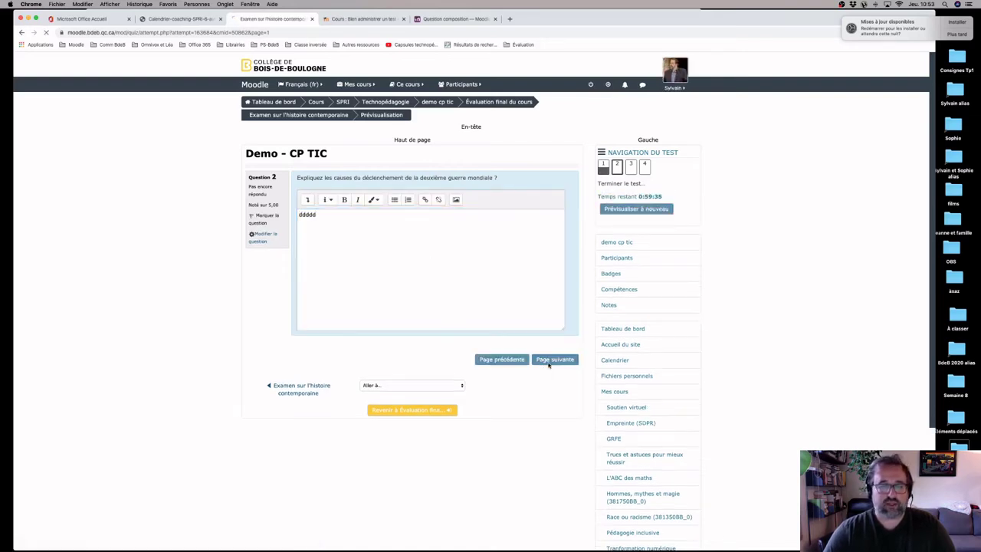
Answer question 3 with "dddd" and question 4 with "ddddd"
{"action": "left_click", "coordinate": [355, 222]}
{"action": "type", "text": "dddd"}
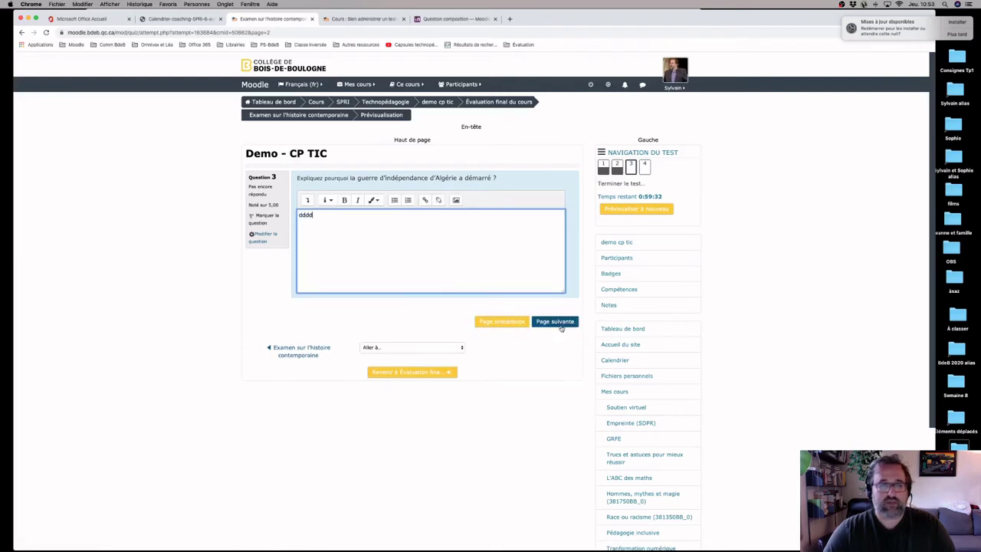
{"action": "left_click", "coordinate": [559, 324]}
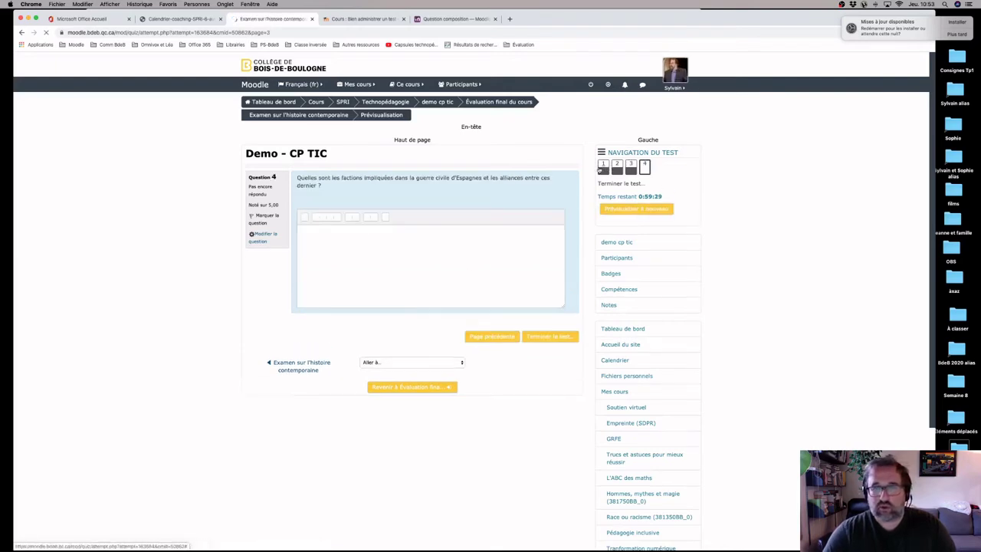
{"action": "left_click", "coordinate": [380, 240]}
{"action": "type", "text": "d"}
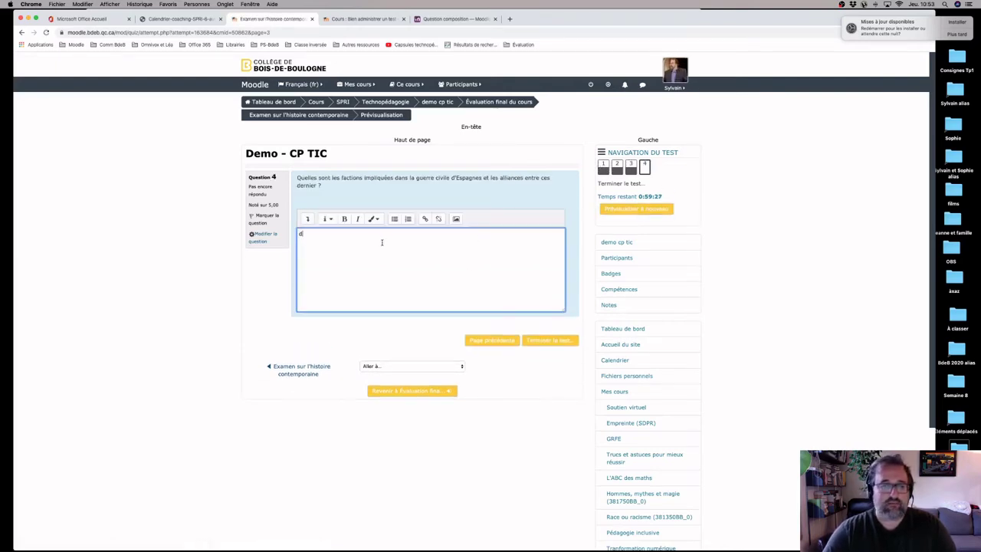
{"action": "type", "text": "dddd"}
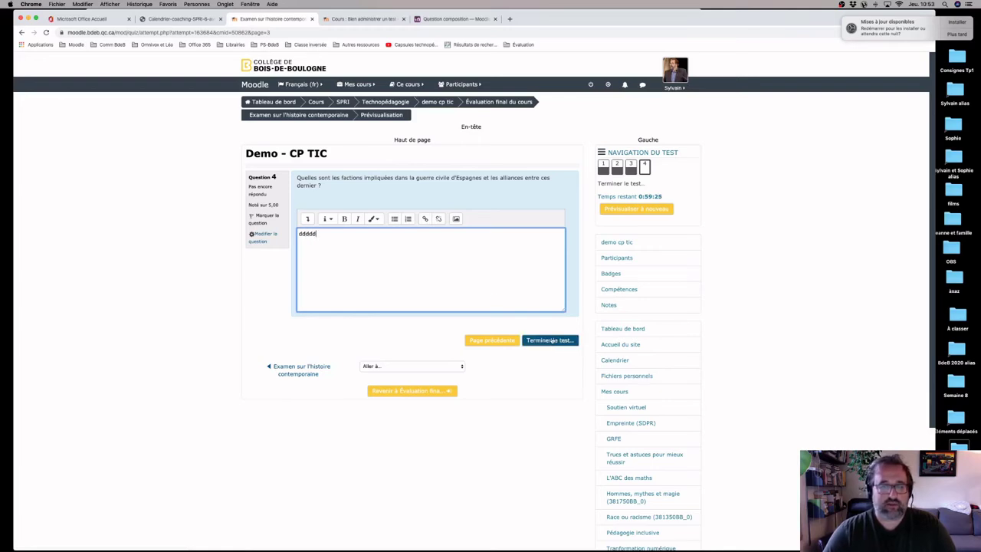
Finish the test attempt and confirm the final submission of all answers
{"action": "left_click", "coordinate": [551, 339]}
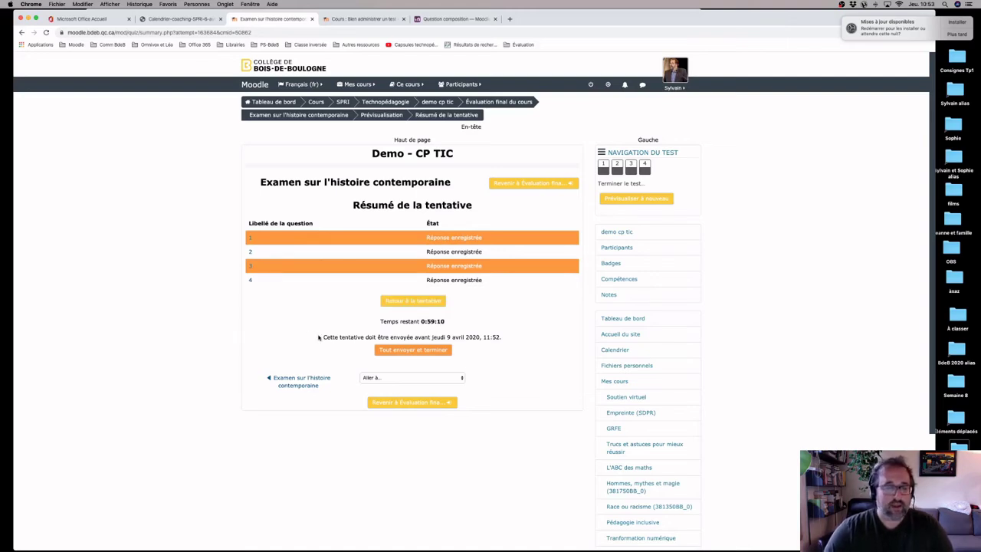
{"action": "left_click", "coordinate": [429, 353]}
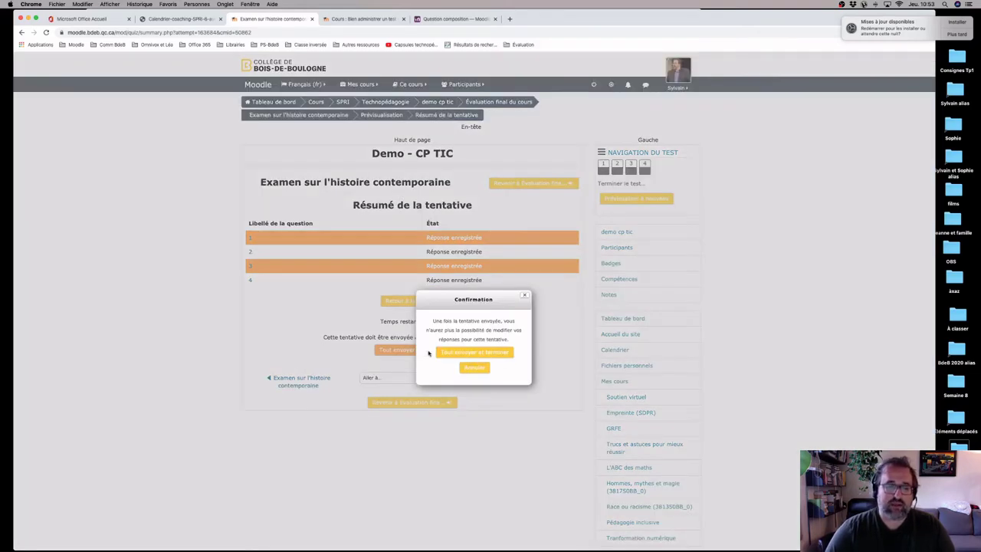
{"action": "left_click", "coordinate": [478, 354]}
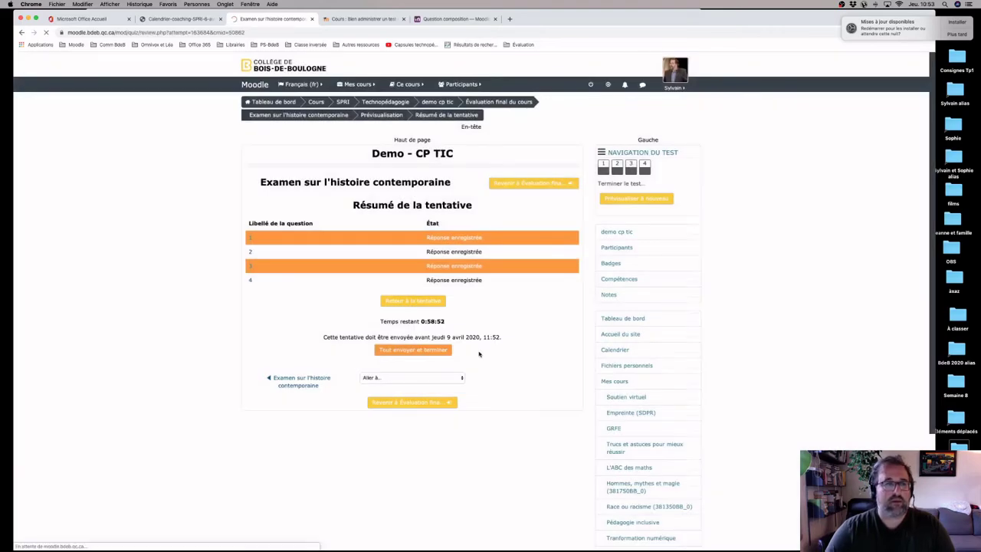
Review the submitted answers to all four questions and go back to the "demo cp tic" course page
{"action": "scroll", "coordinate": [475, 352], "scroll_direction": "down", "scroll_amount": 5}
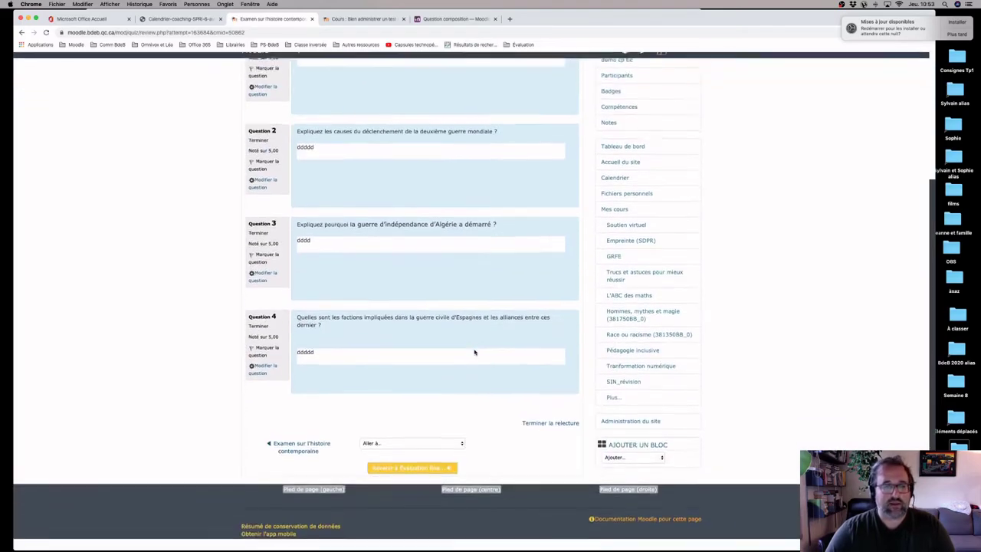
{"action": "scroll", "coordinate": [474, 352], "scroll_direction": "up", "scroll_amount": 3}
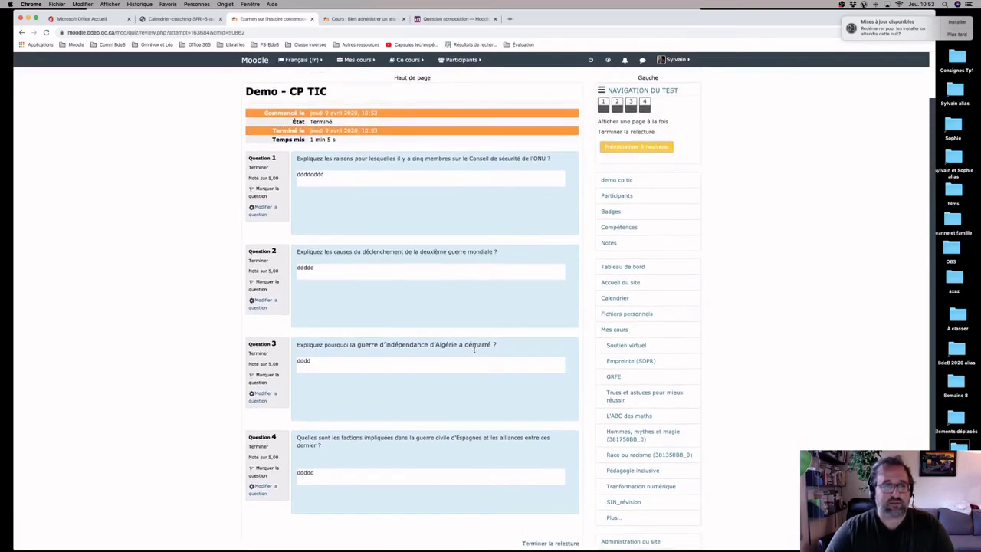
{"action": "scroll", "coordinate": [474, 352], "scroll_direction": "down", "scroll_amount": 2}
{"action": "scroll", "coordinate": [474, 351], "scroll_direction": "up", "scroll_amount": 4}
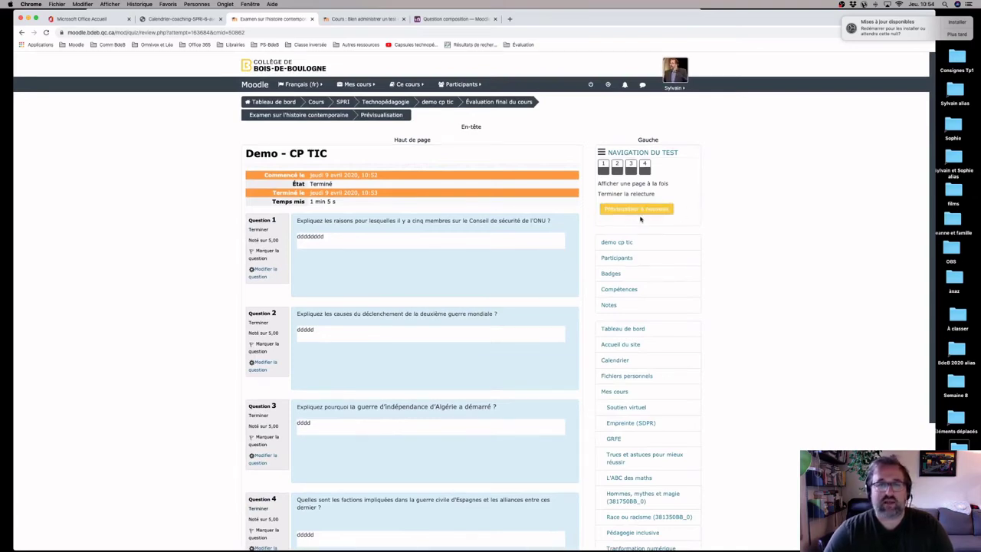
{"action": "scroll", "coordinate": [495, 244], "scroll_direction": "down", "scroll_amount": 2}
{"action": "scroll", "coordinate": [495, 243], "scroll_direction": "up", "scroll_amount": 2}
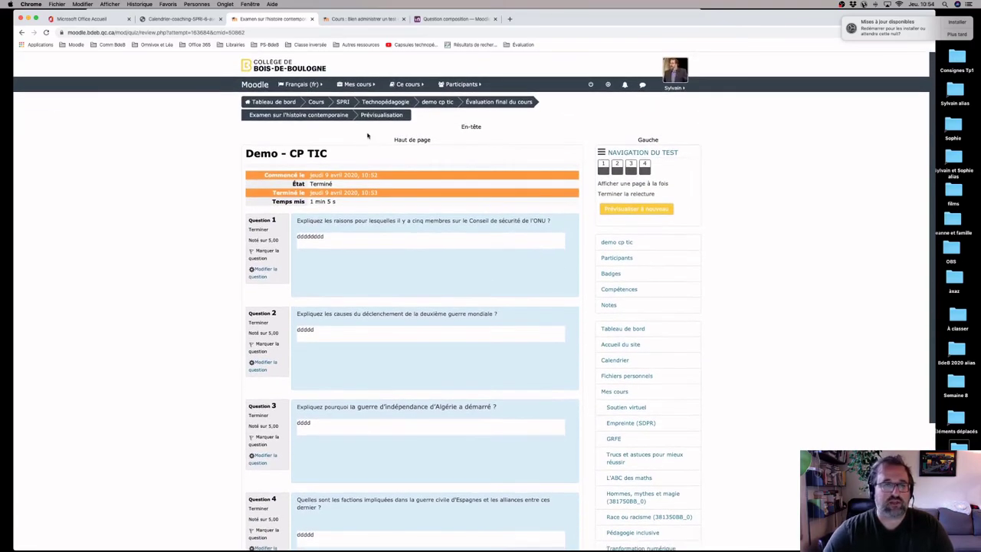
{"action": "left_click", "coordinate": [451, 103]}
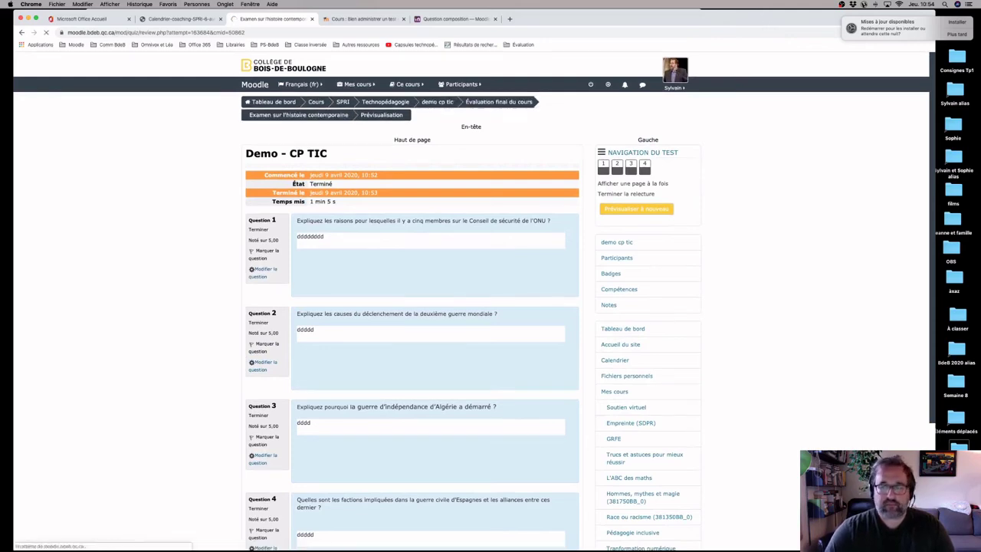